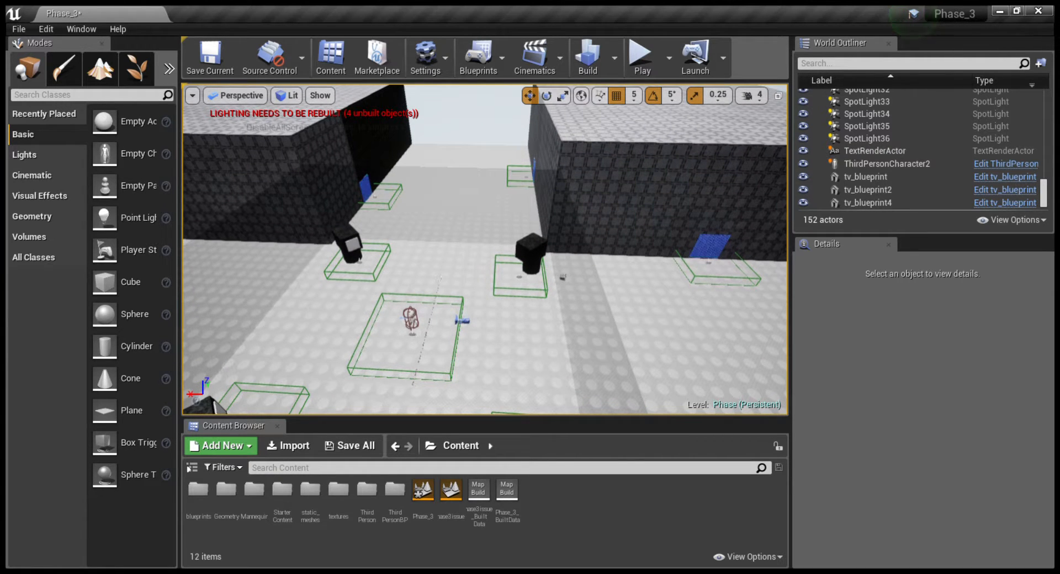
Examine the TV stands in the level, the tv_blueprint screen on one and the camera_select_Blueprint trigger in front of it.
right_click_drag(484, 249, 783, 254)
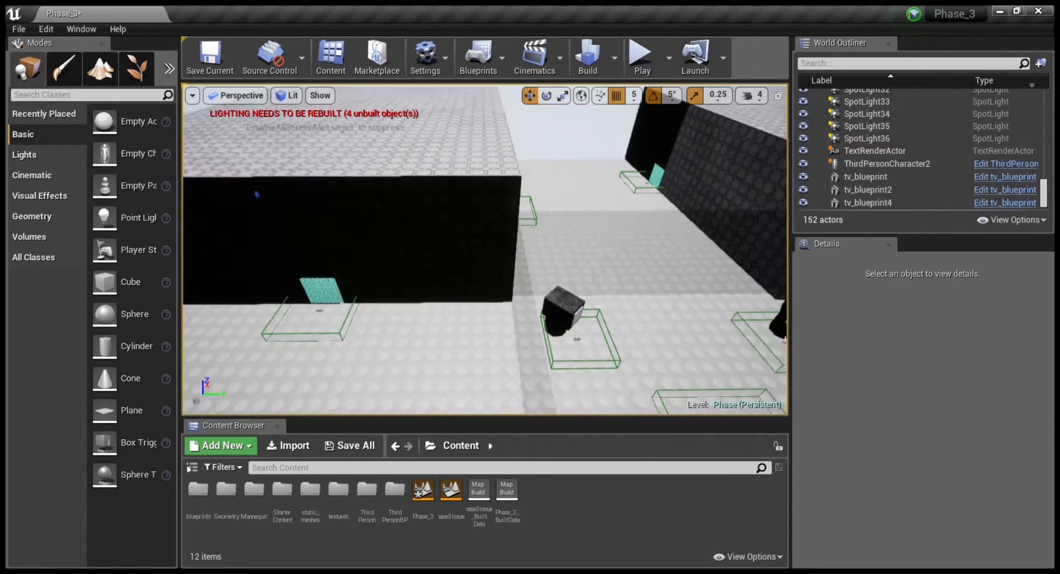
right_click_drag(783, 254, 805, 255)
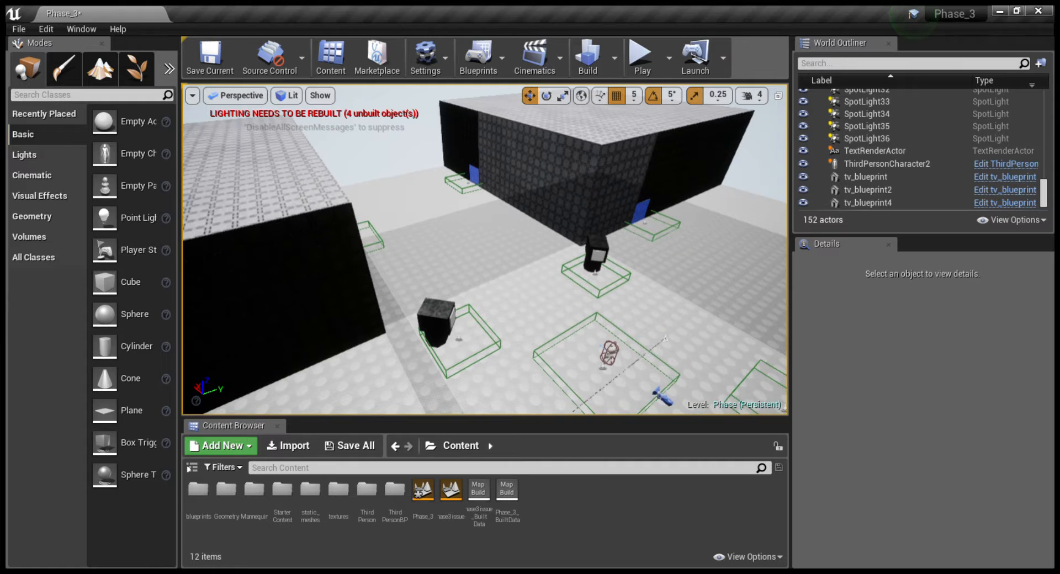
right_click_drag(484, 249, 441, 243)
key("w")
mouse_move(585, 321)
right_mouse_down()
mouse_move(565, 312)
mouse_move(580, 308)
right_mouse_up()
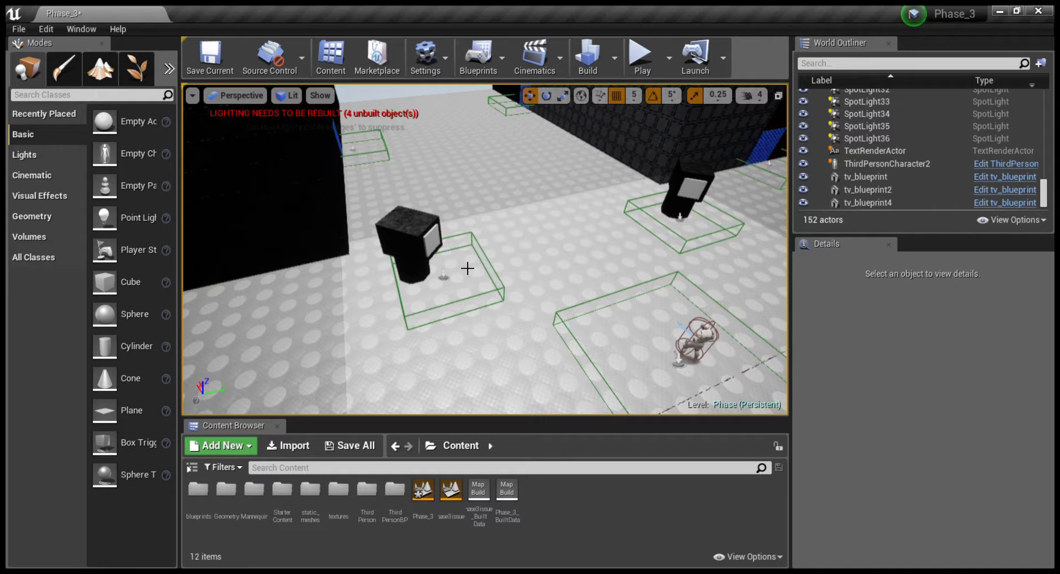
left_click(441, 251)
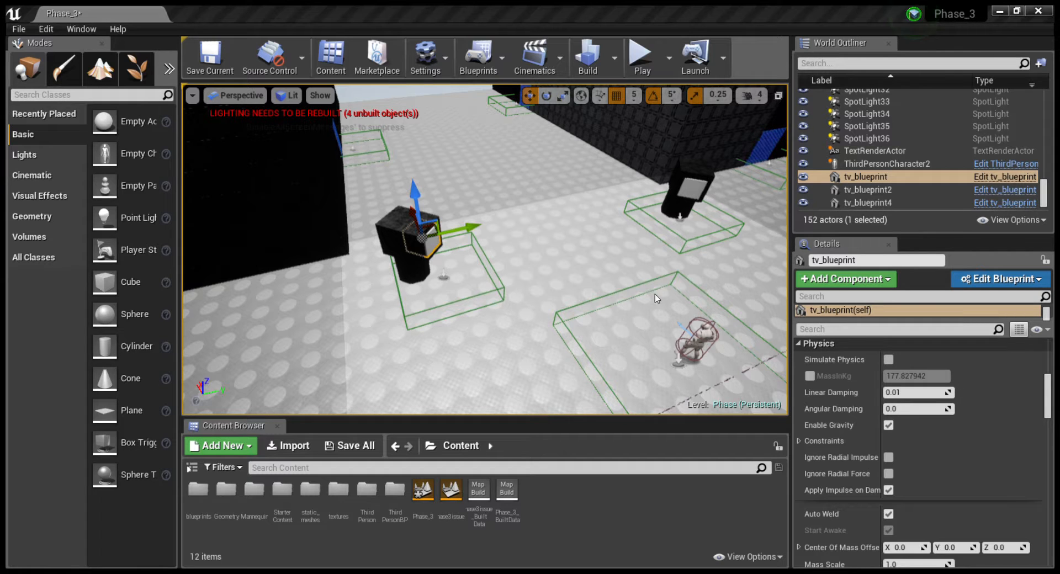
left_click(449, 289)
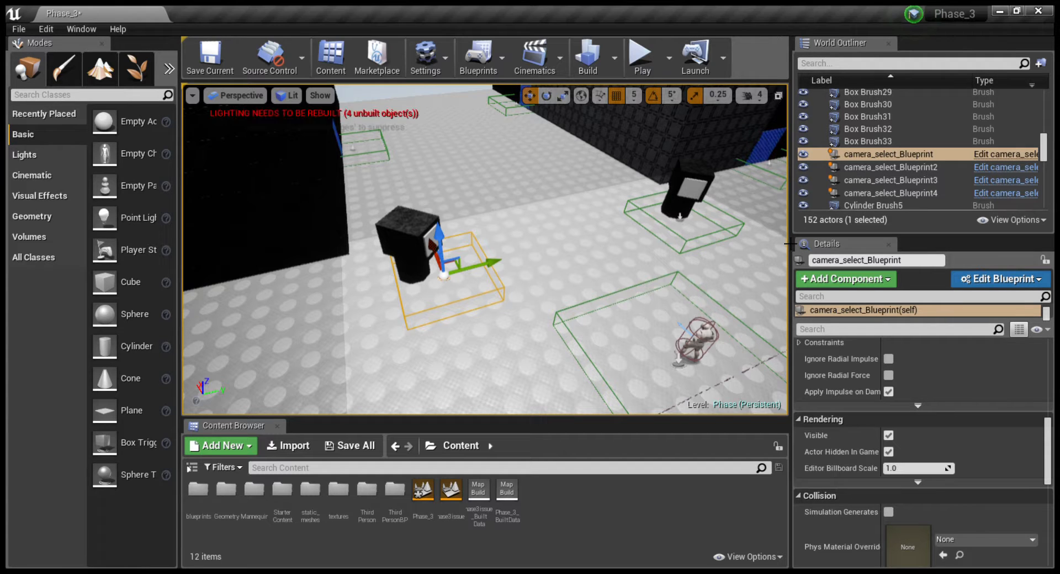
right_click_drag(559, 246, 570, 250)
key("Escape")
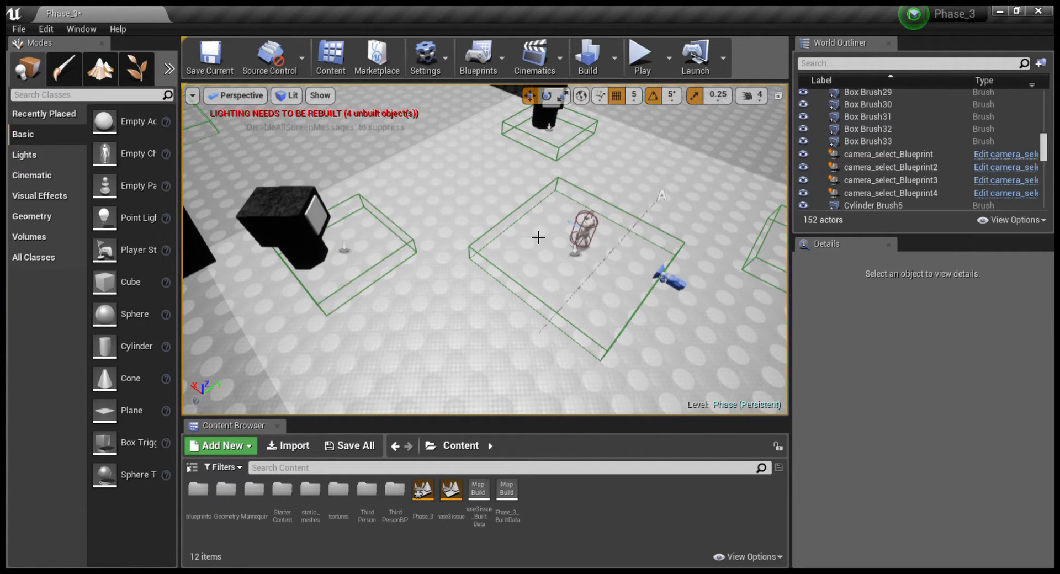
Play-test the level by walking the character up to the TV stands, and end the play session.
left_click(647, 60)
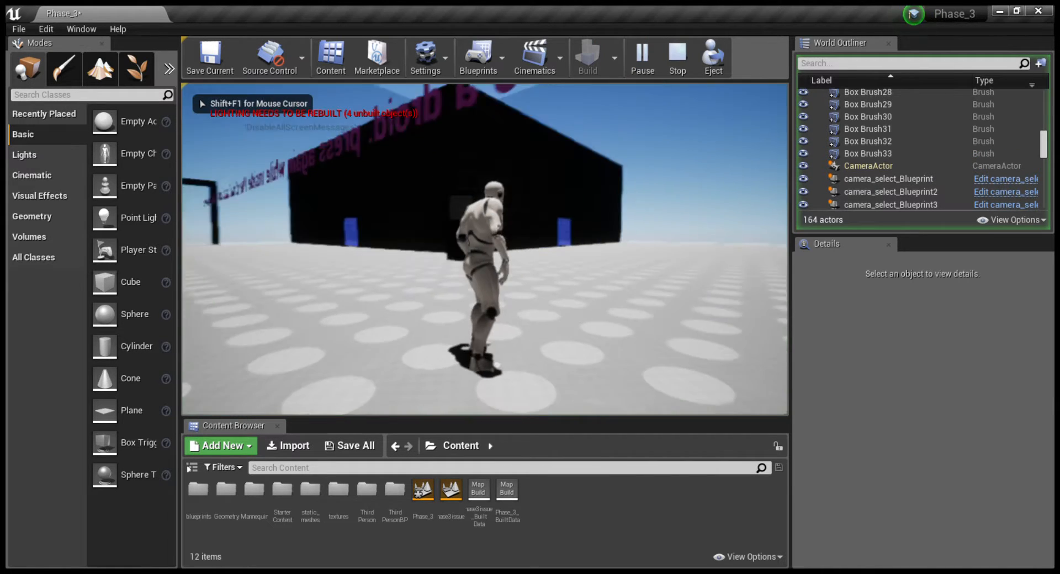
key("w")
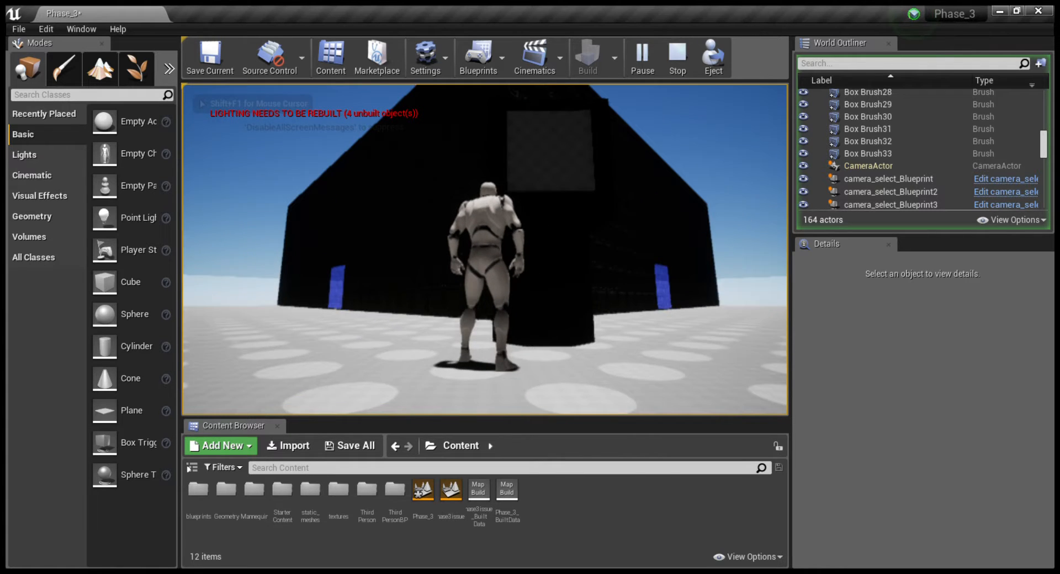
key("w")
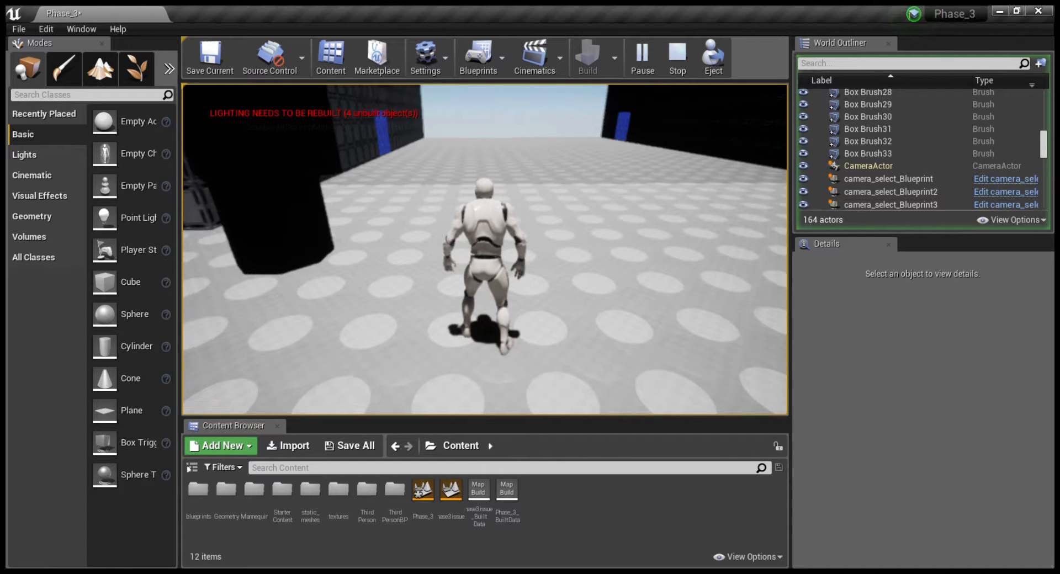
key("Escape")
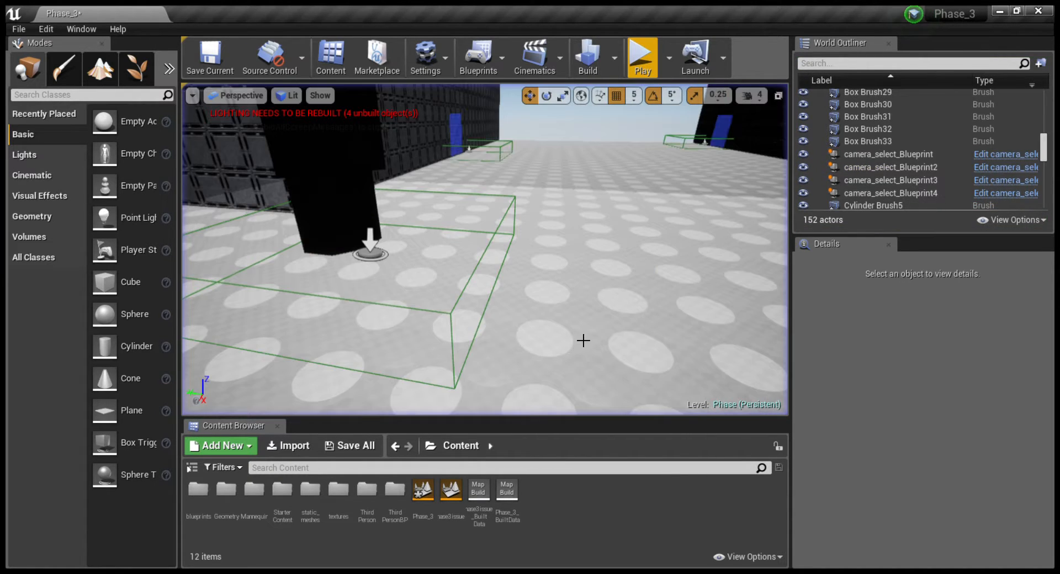
Place a tv_blueprint from the blueprints folder on the stand without a screen near the building's corner.
right_click_drag(582, 340, 508, 292)
key("s")
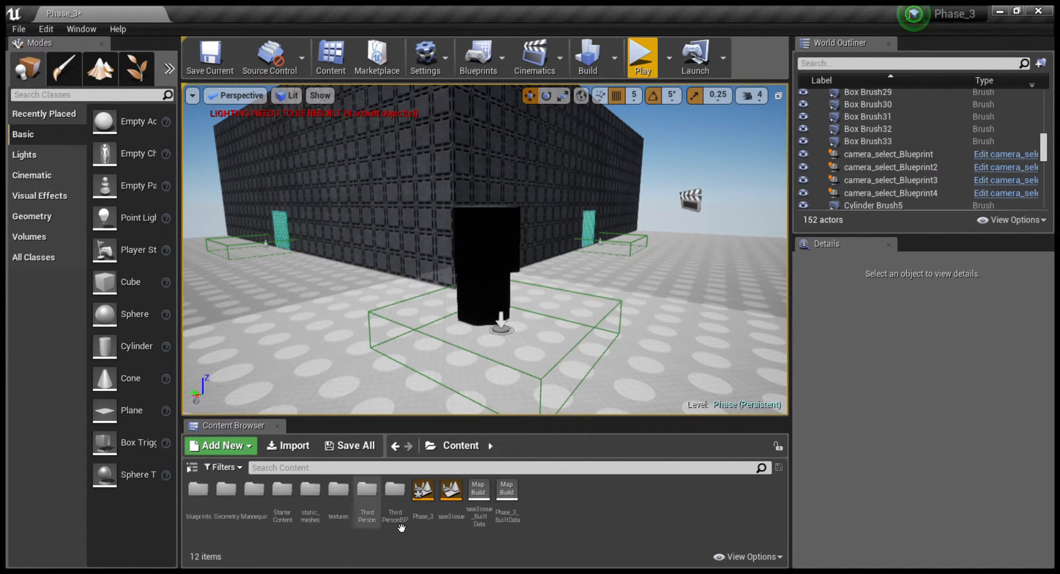
double_click(206, 519)
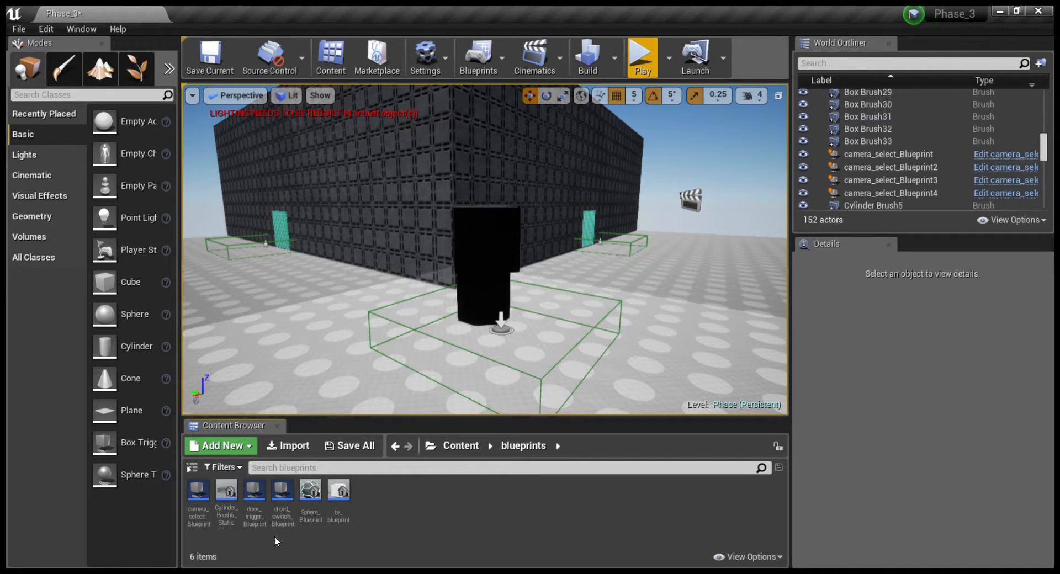
left_click(341, 513)
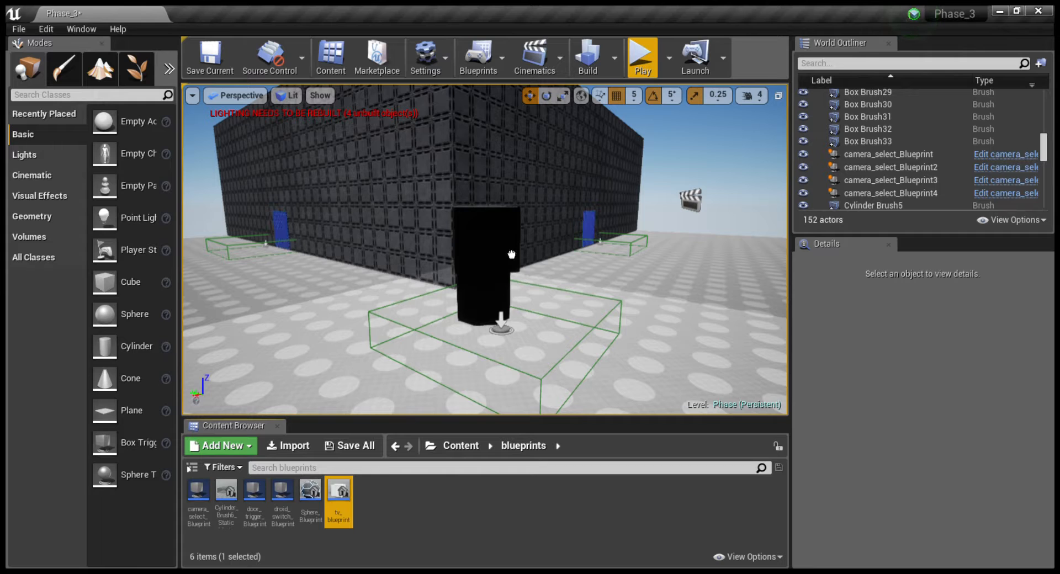
left_click_drag(512, 255, 462, 264)
key("e")
key("w")
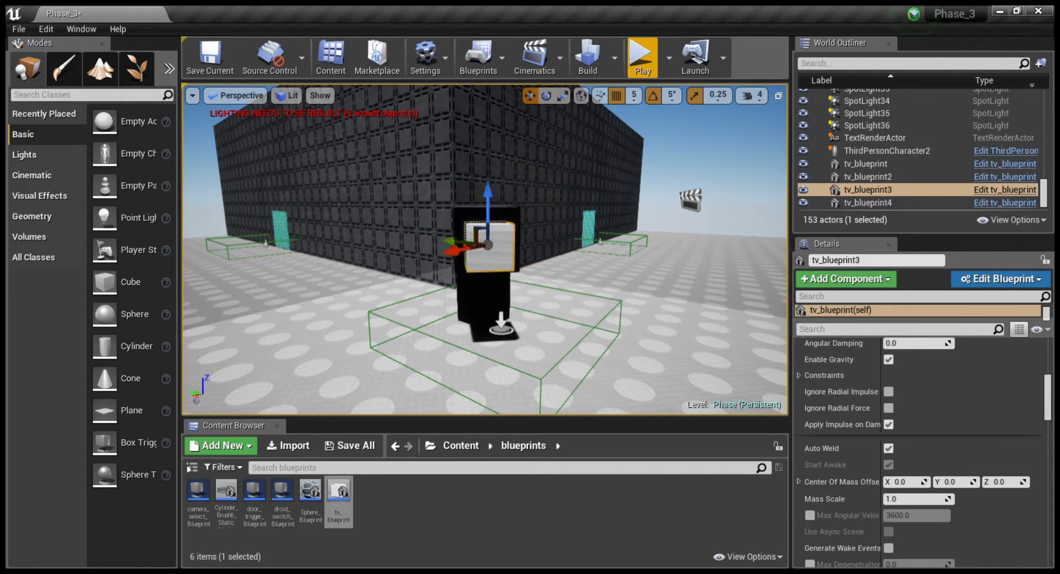
Shift the new TV screen horizontally so it sits in the front face of the black stand.
right_click_drag(462, 264, 461, 215)
key("s")
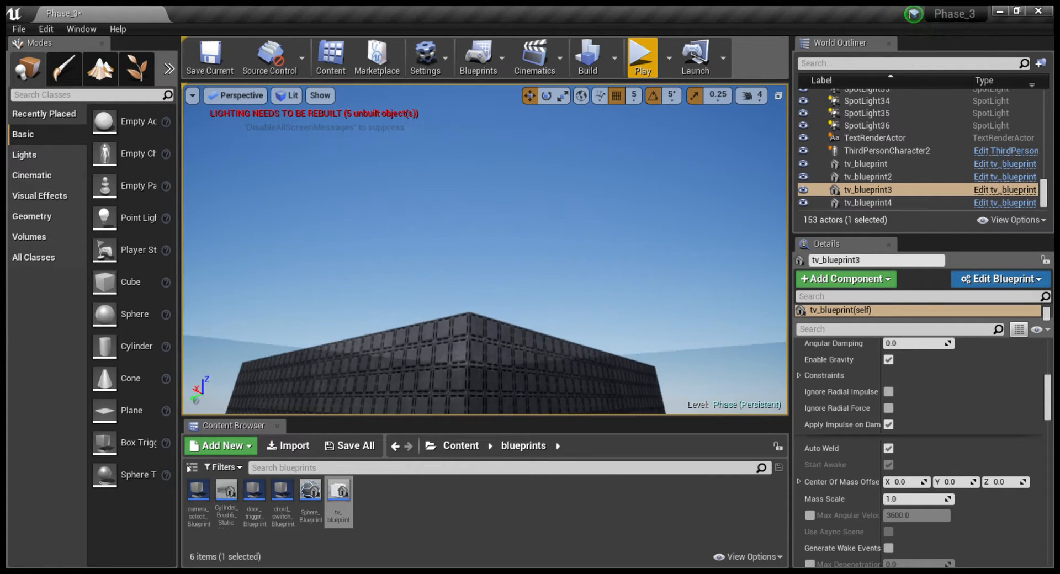
key("f")
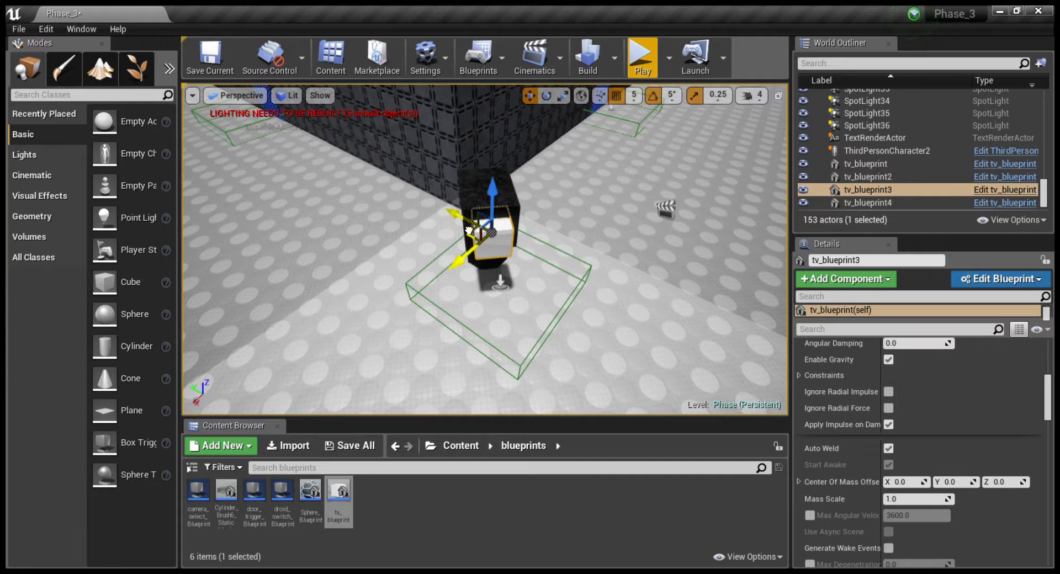
left_click_drag(468, 230, 467, 220)
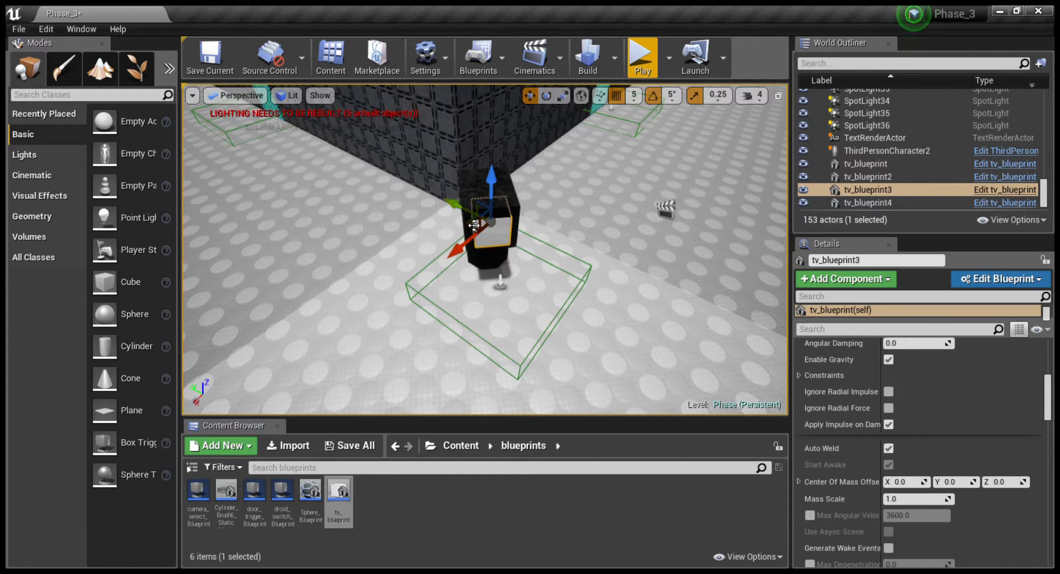
left_click(416, 515)
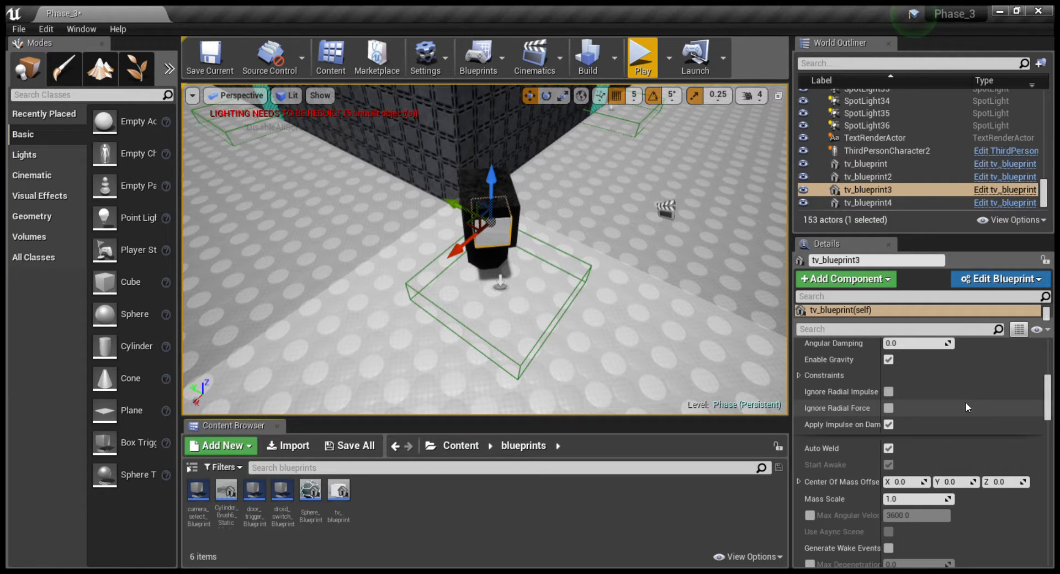
Add four elements to the default Materials array of the new TV screen.
scroll(965, 397, "up", 4)
scroll(965, 398, "up", 2)
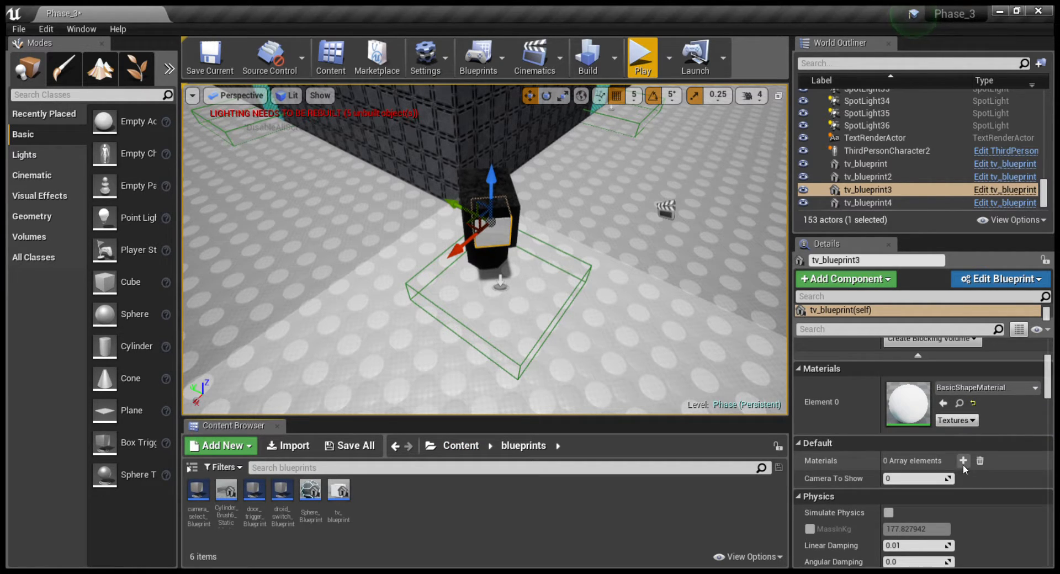
left_click(963, 460)
left_click(963, 461)
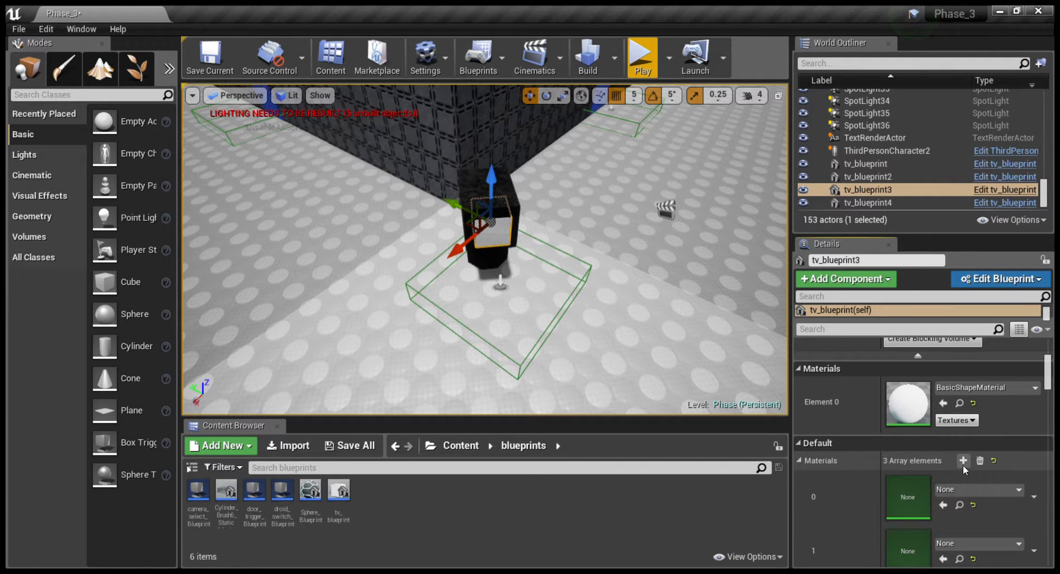
left_click(963, 464)
scroll(964, 490, "down", 5)
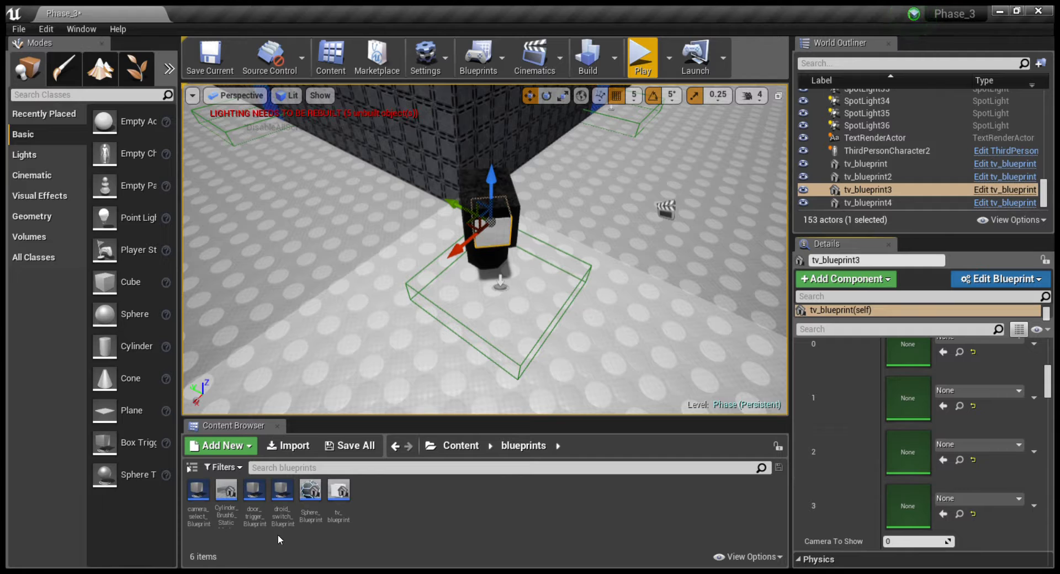
Assign camera_texture_10_Mat, camera_texture_11_Mat, camera_texture_12_Mat and camera_texture_9_Mat from textures/camera_tex_set_3 to Materials elements 0 to 3.
left_click(452, 445)
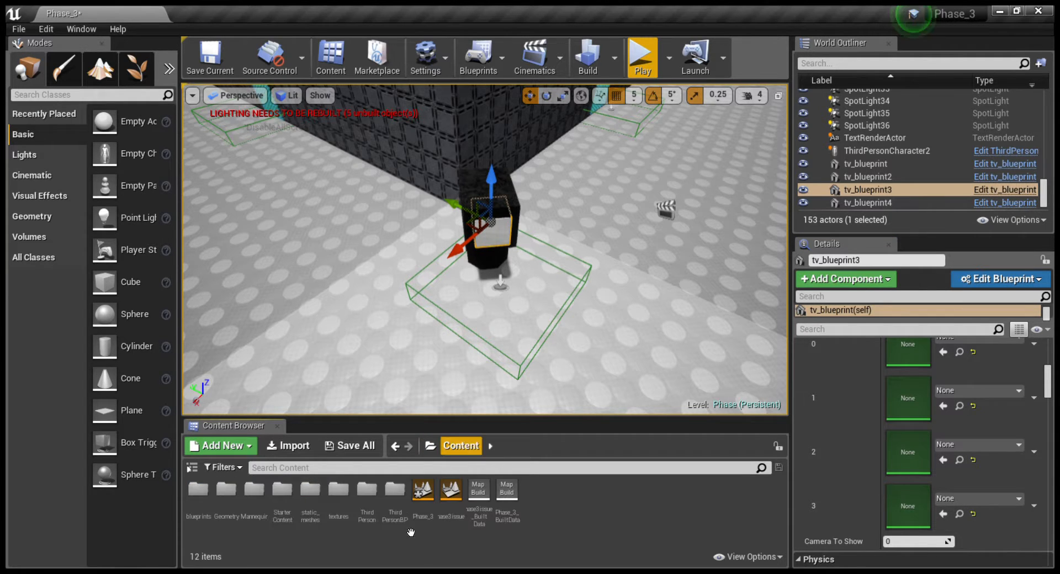
double_click(348, 506)
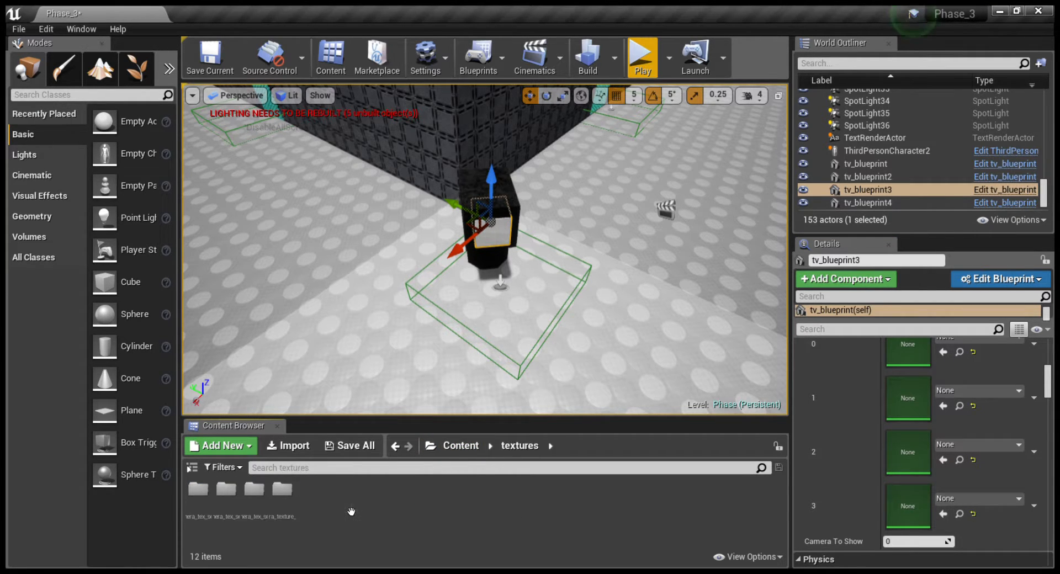
double_click(236, 514)
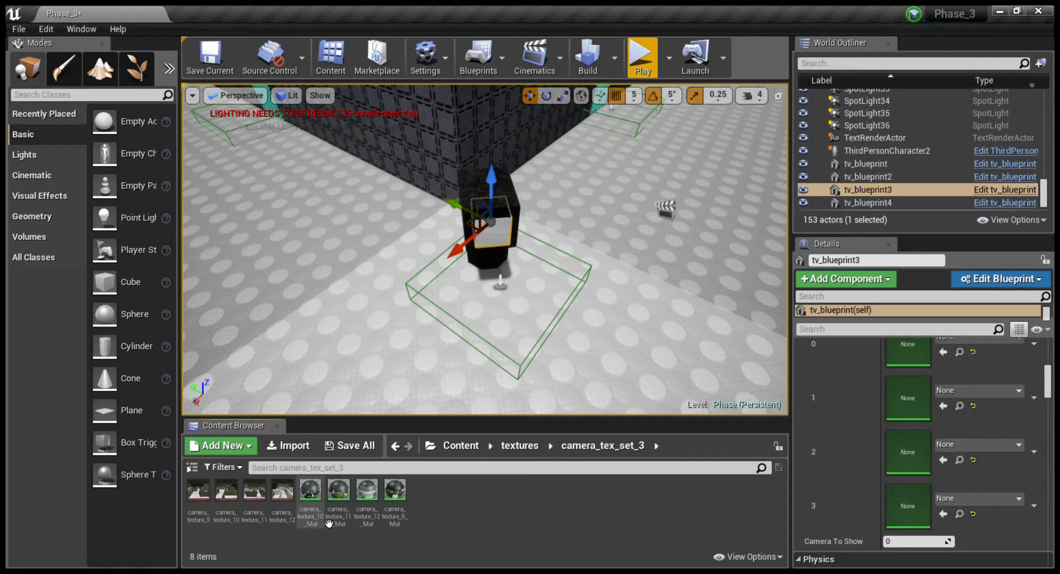
left_click_drag(323, 514, 511, 481)
left_click_drag(849, 395, 911, 359)
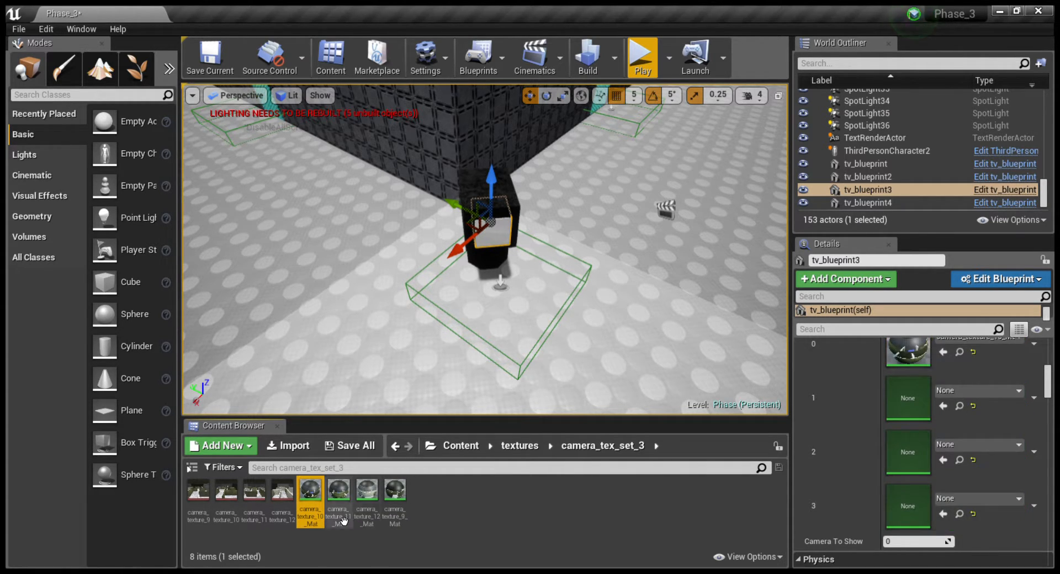
left_click_drag(343, 521, 695, 470)
left_click_drag(879, 411, 908, 397)
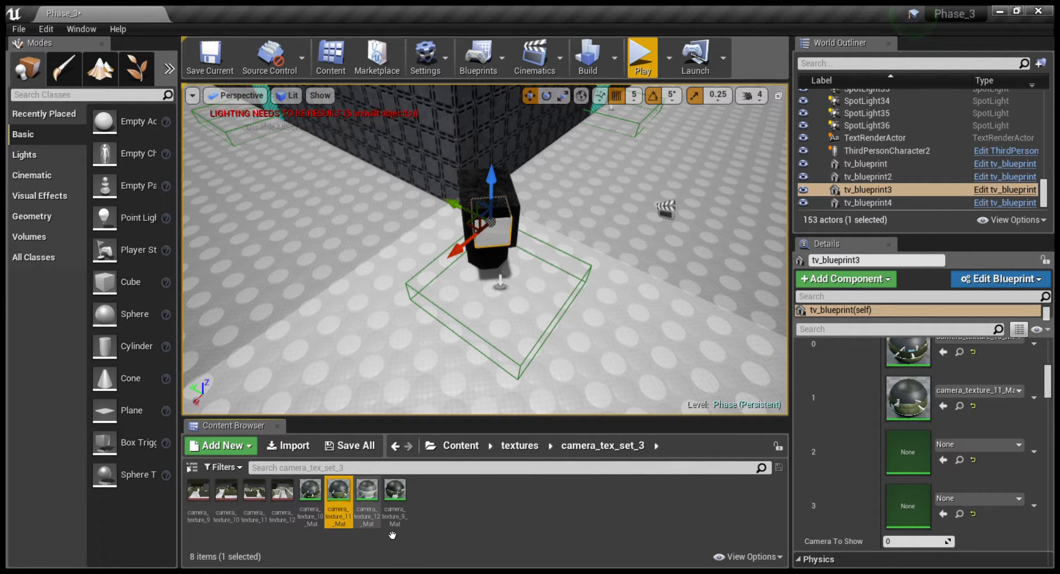
left_click_drag(367, 495, 895, 467)
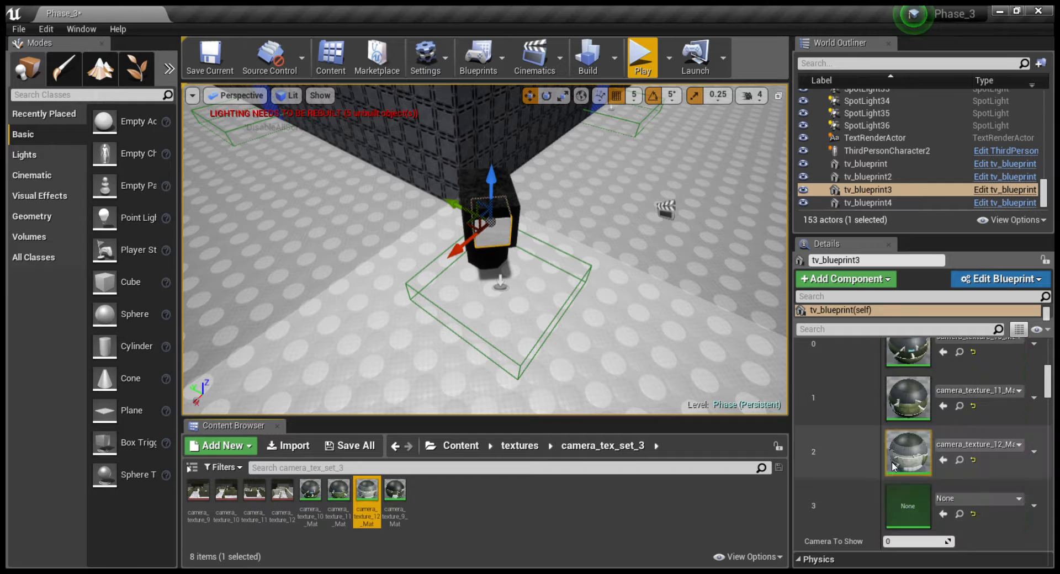
left_click_drag(403, 523, 895, 503)
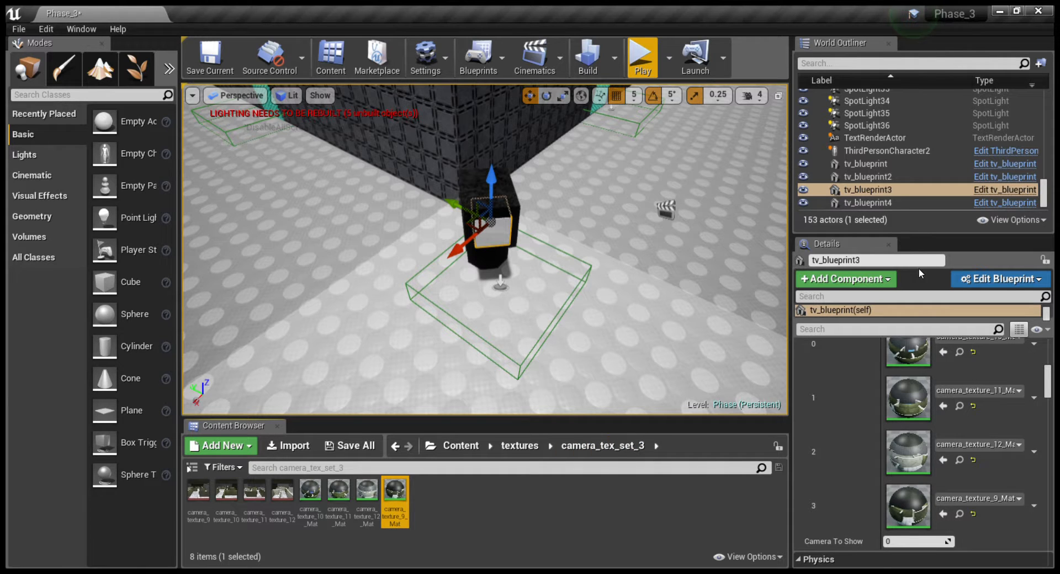
Deselect the TV screen, play the level and run the character past the other stands towards the new TV screen.
right_click_drag(600, 343, 694, 309)
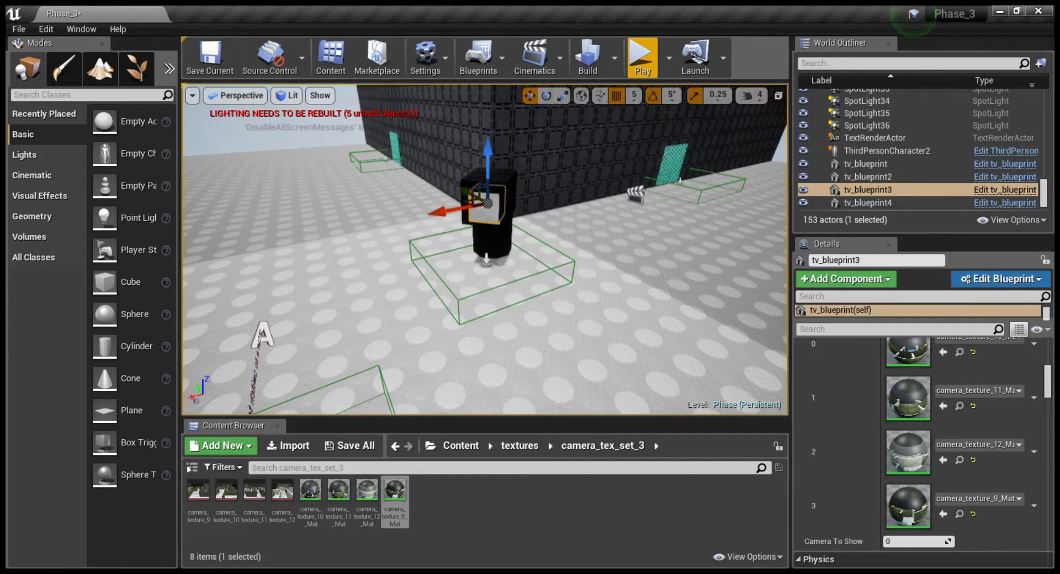
right_click_drag(599, 343, 612, 317)
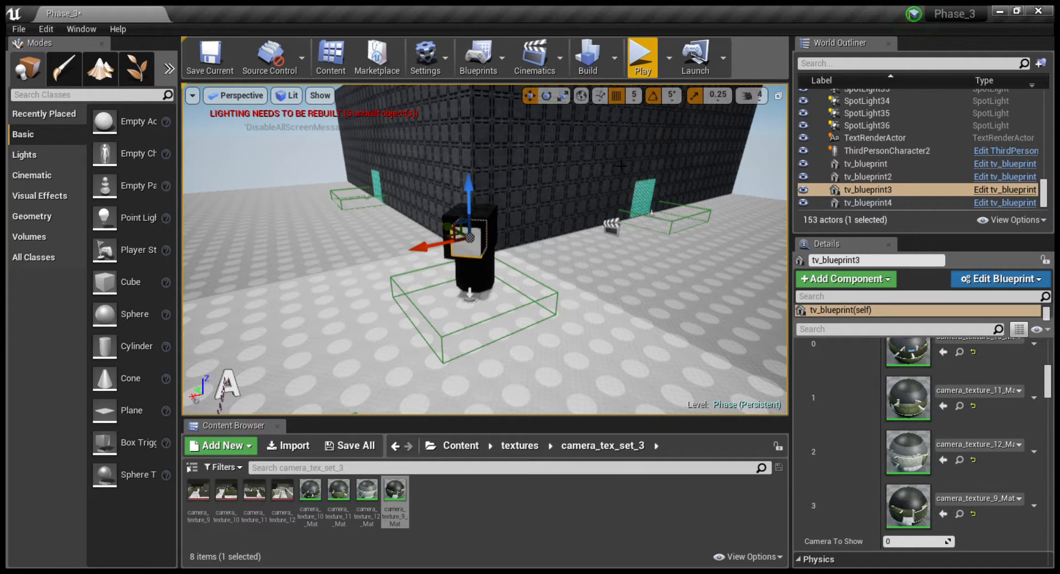
key("Escape")
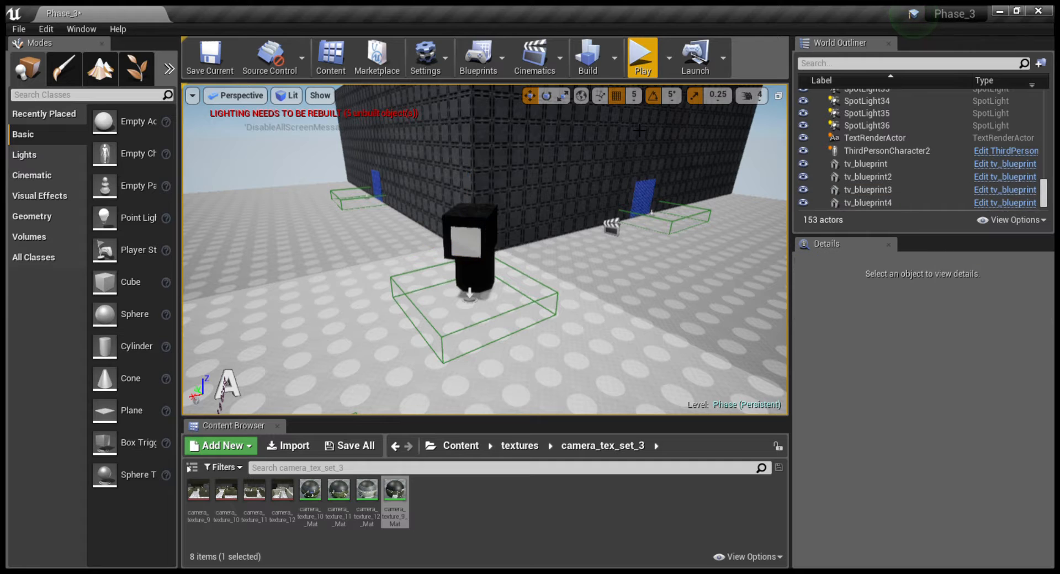
left_click(642, 57)
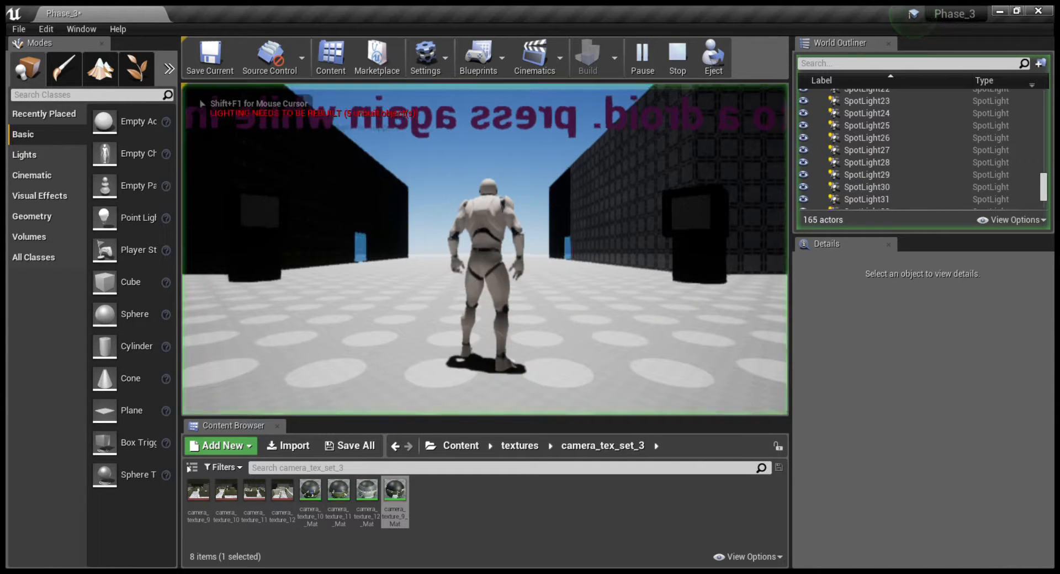
key("w")
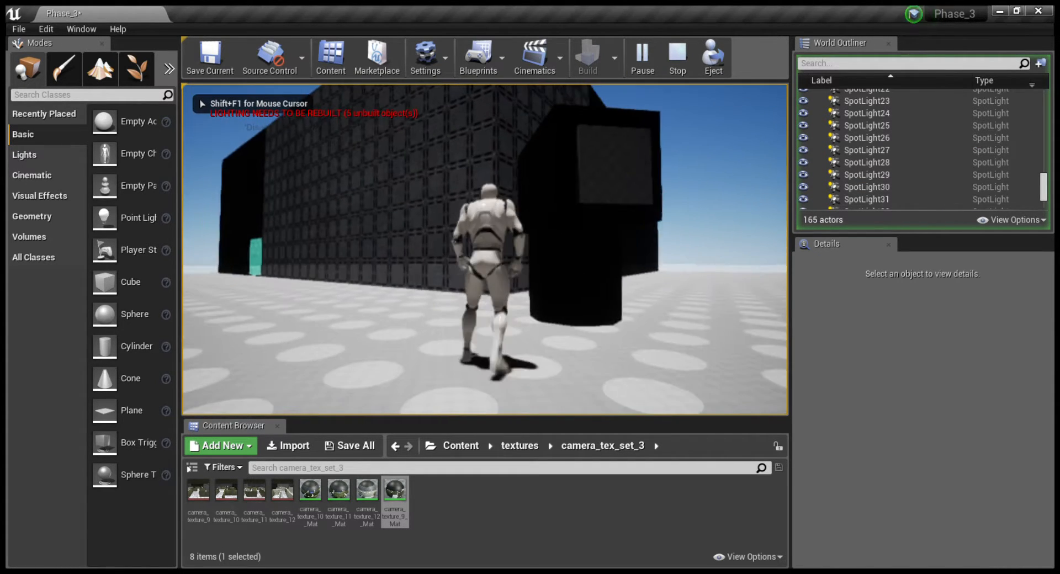
key("d")
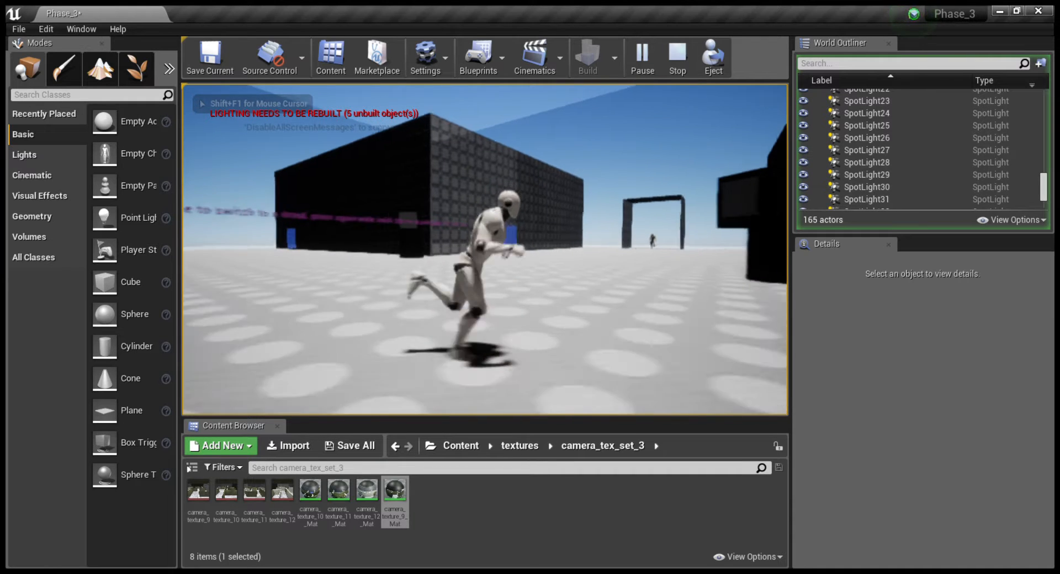
key("w")
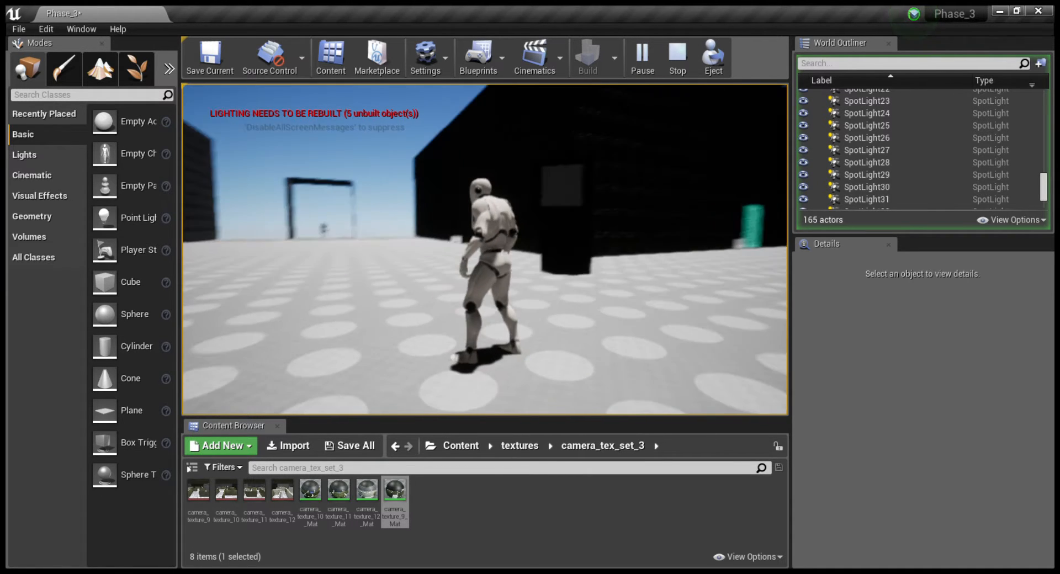
key("w")
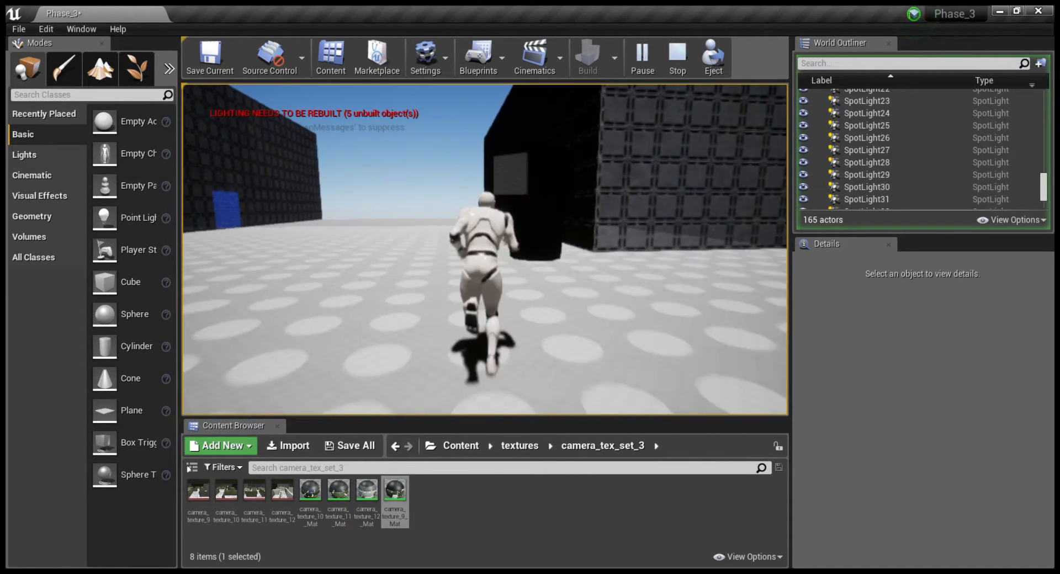
key("d")
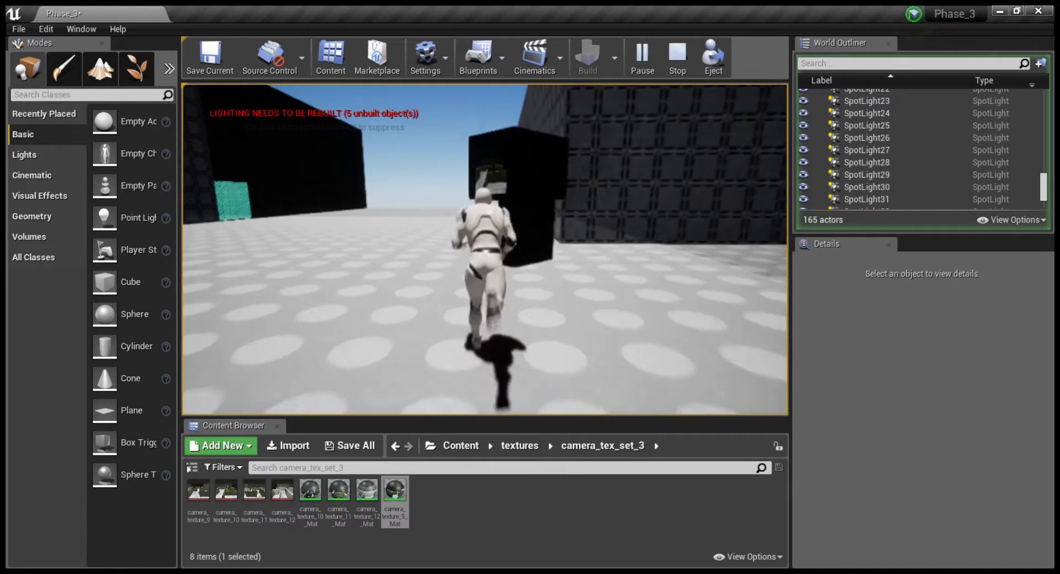
Check the new TV screen's camera image in play from close up and from farther away, and end the play session.
key("w")
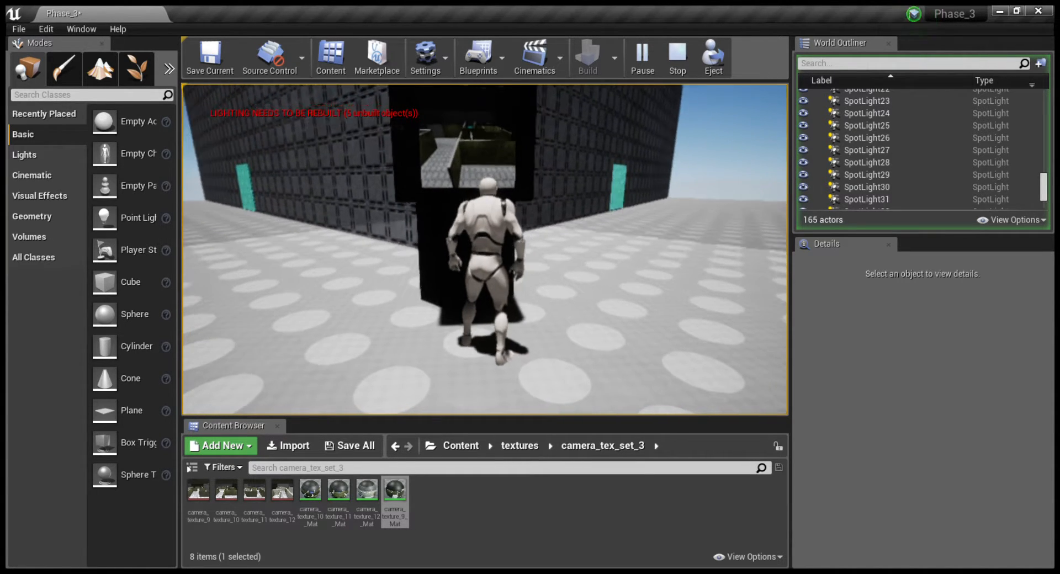
key("s")
key("w")
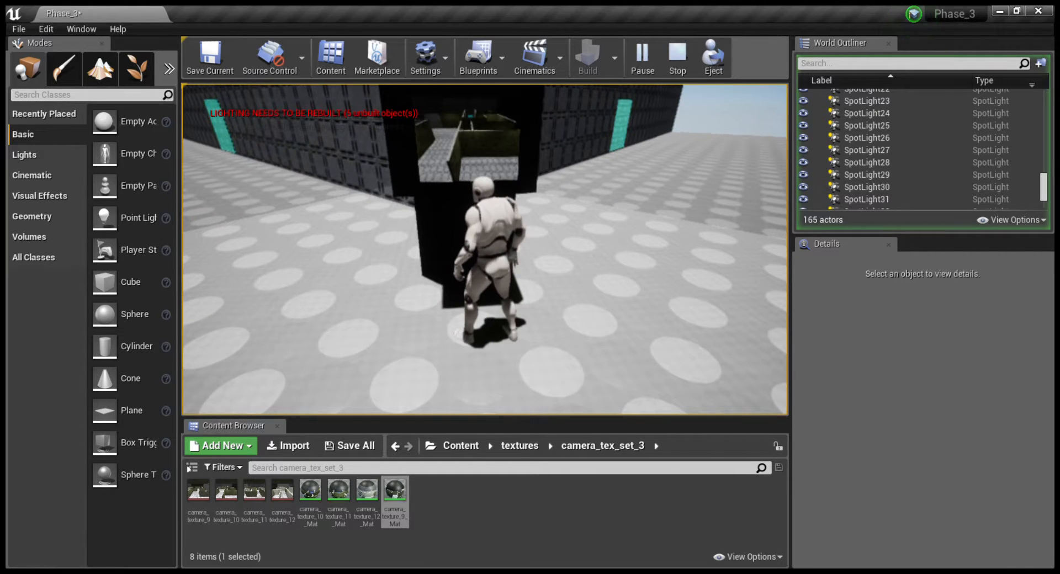
key("s")
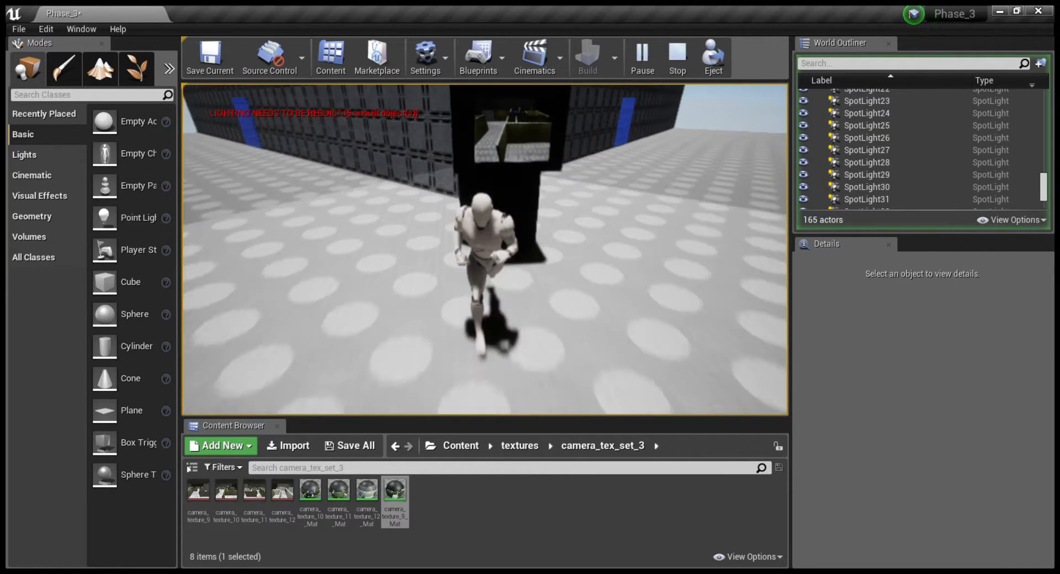
key("w")
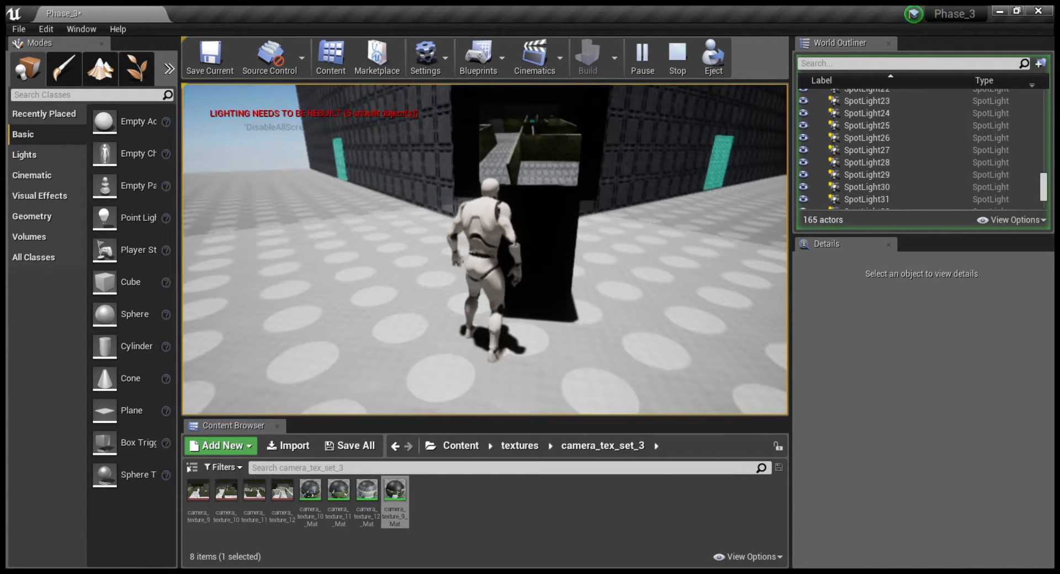
key("Escape")
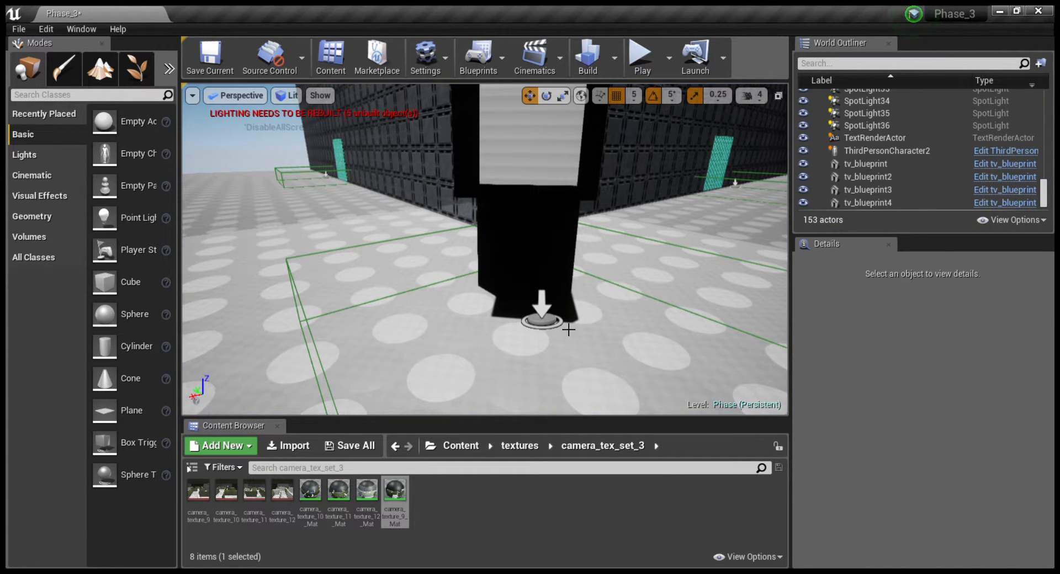
Select the camera selector trigger at the foot of the new TV stand and play the level, running the character back to that stand.
left_click(569, 329)
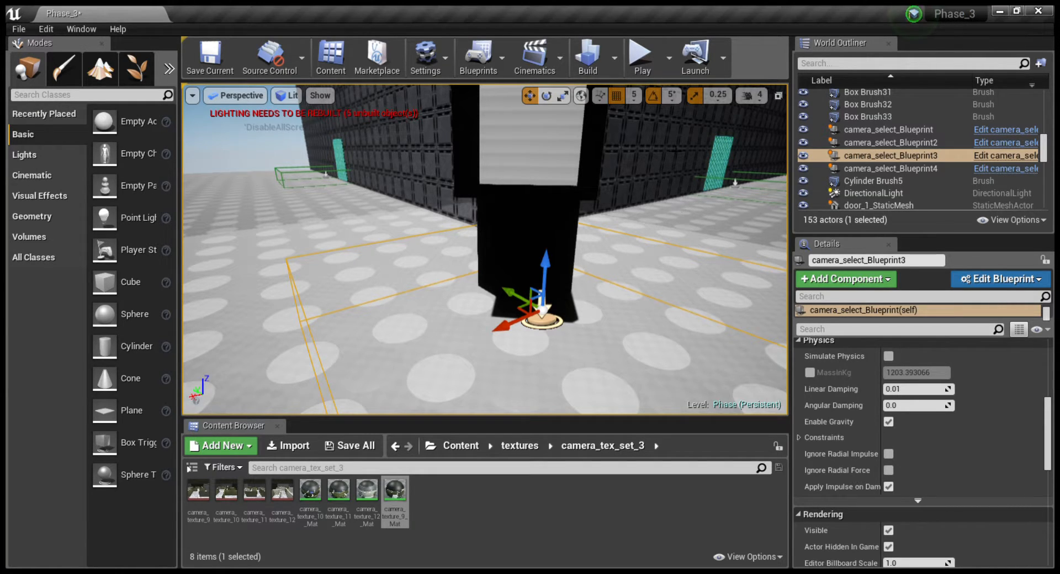
left_click(644, 59)
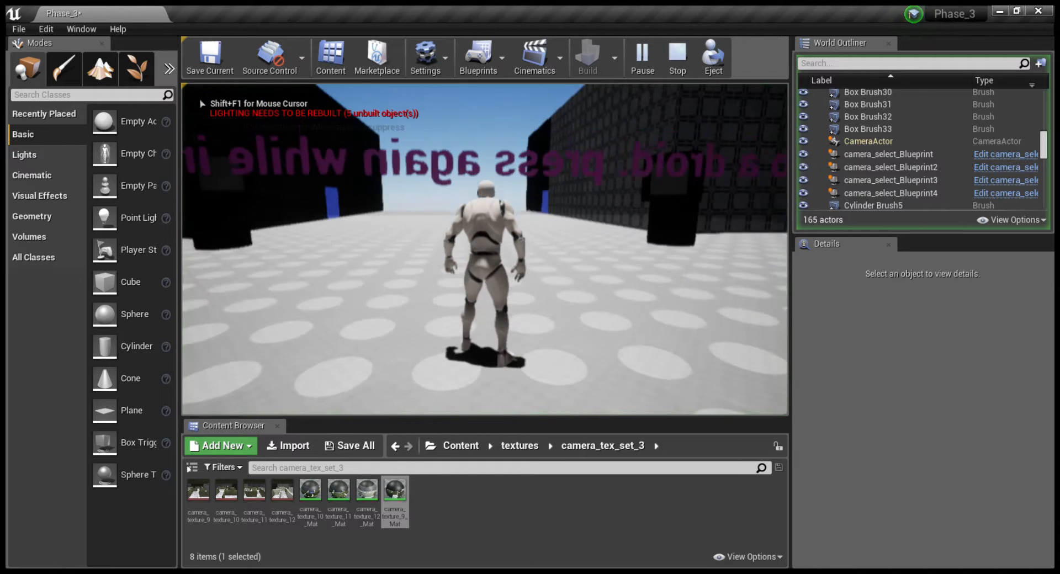
key("w")
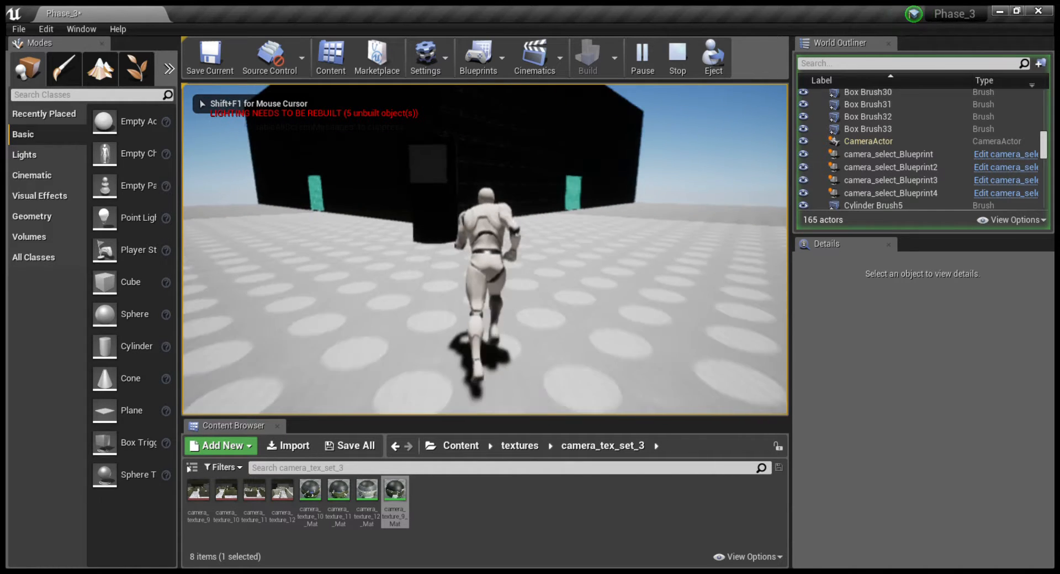
key("w")
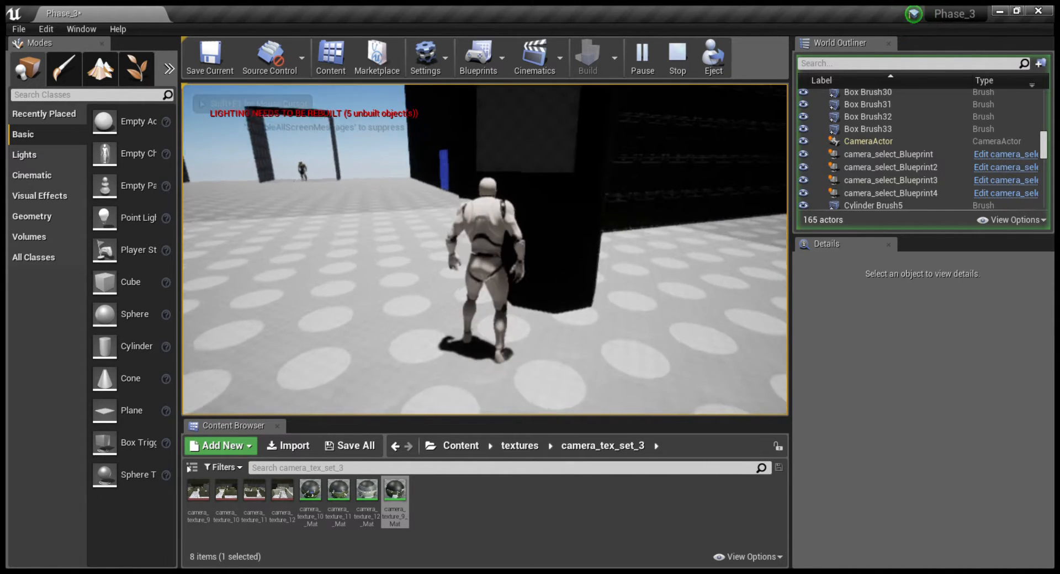
key("w")
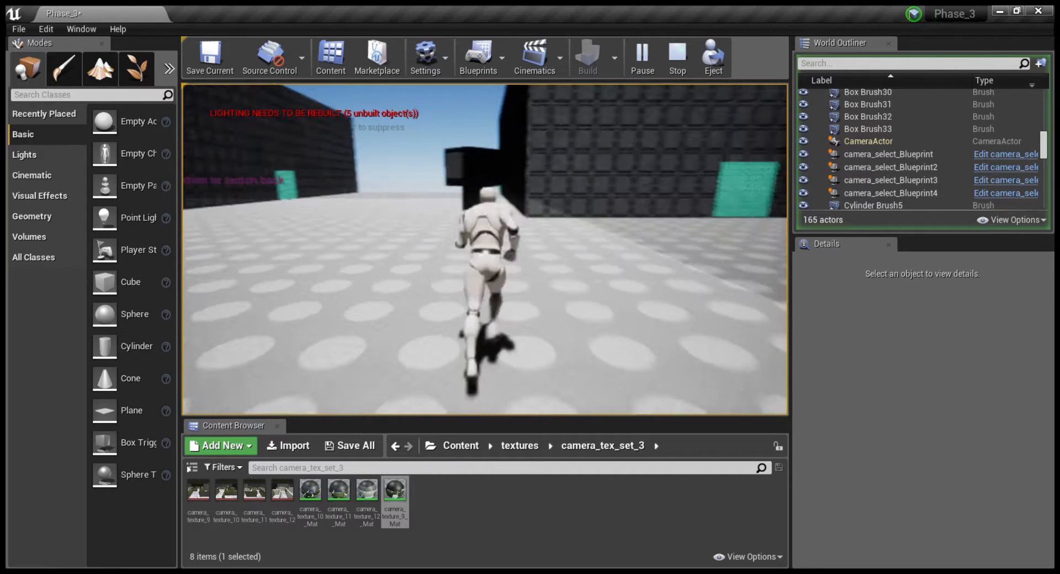
key("w")
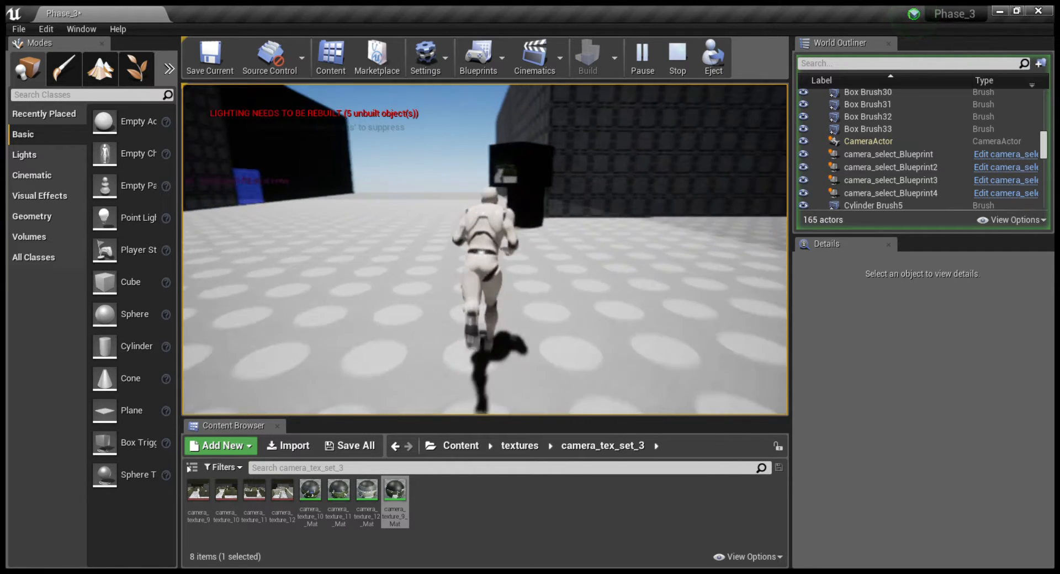
key("w")
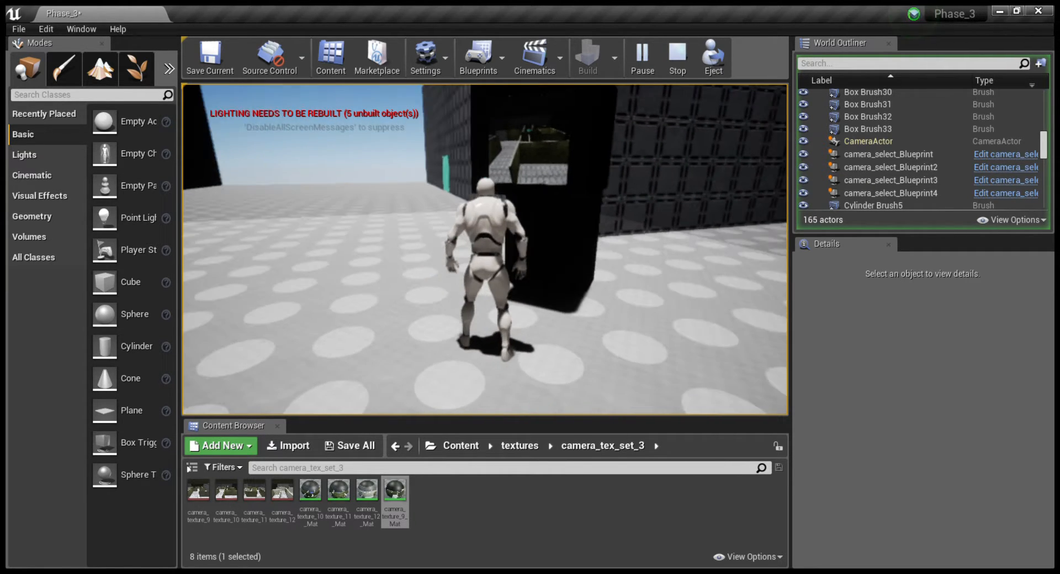
Examine the new TV screen while moving the character around and away from its stand, and stop playing.
key("s")
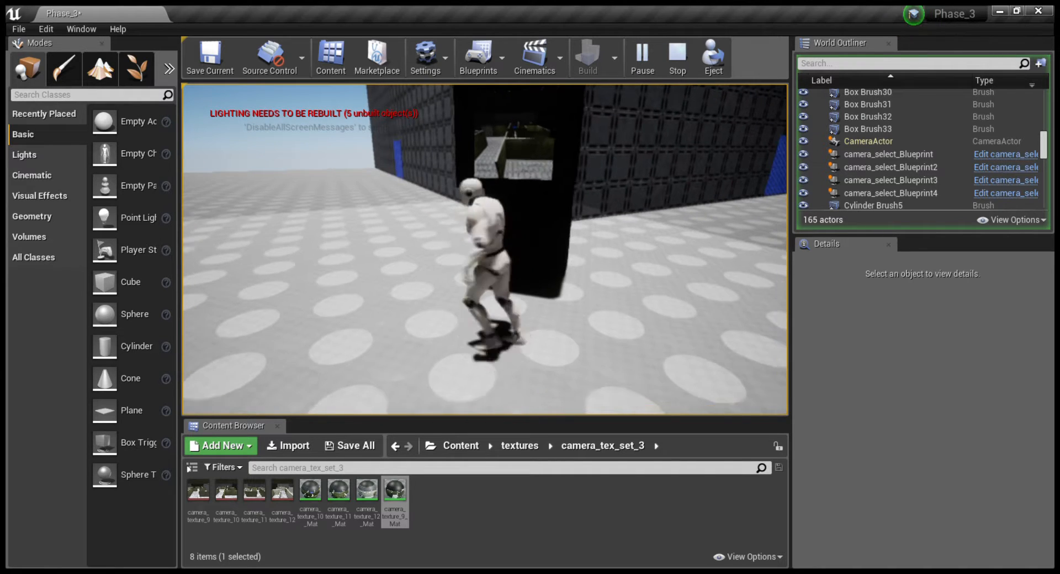
key("w")
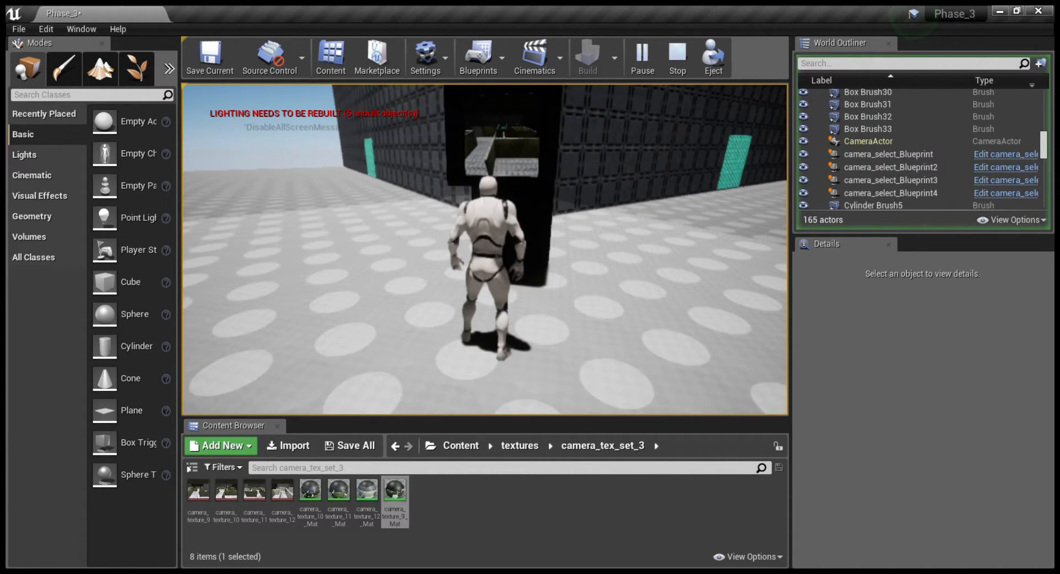
key("d")
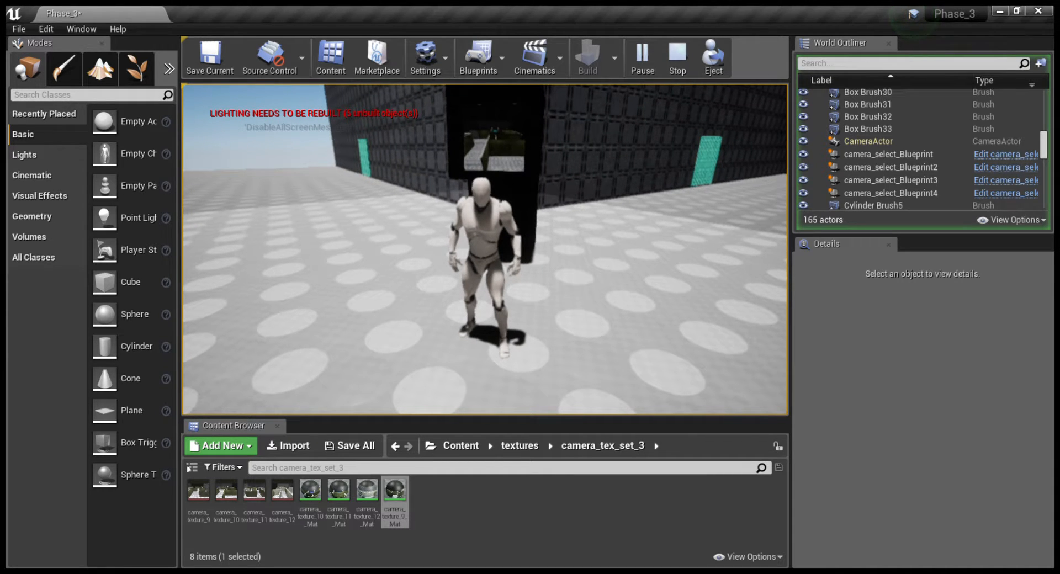
key("s")
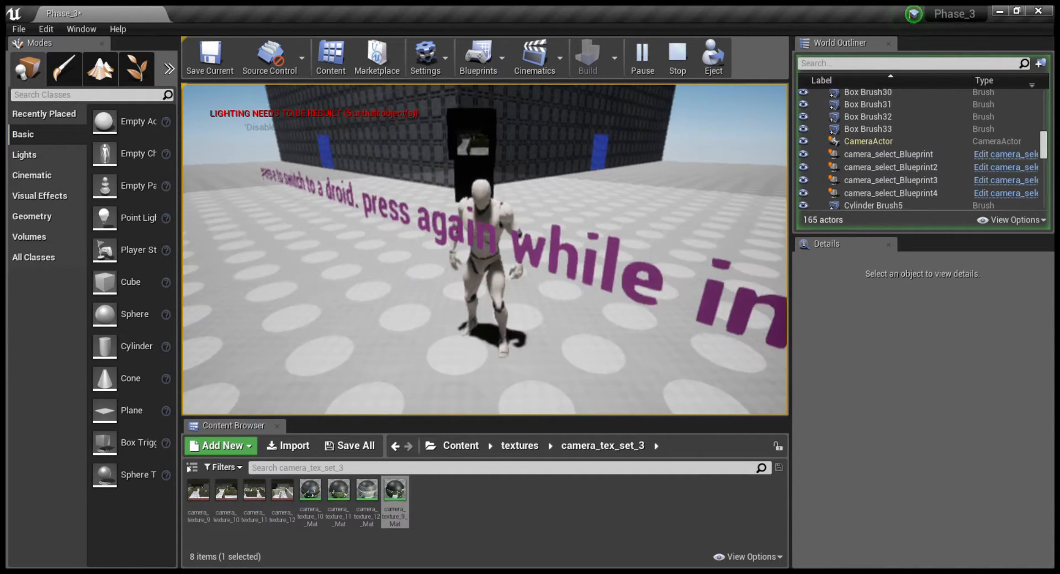
key("Escape")
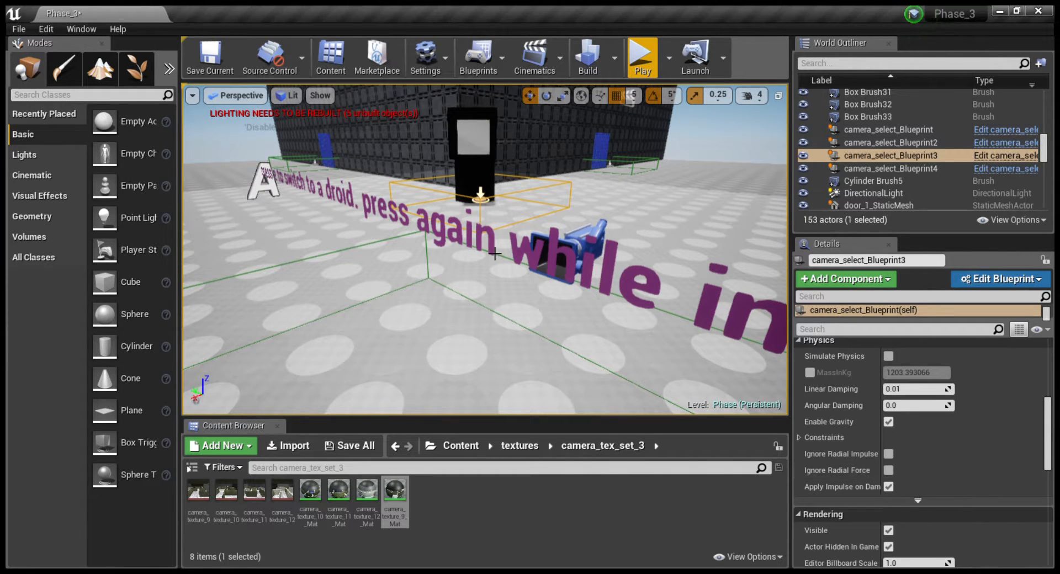
Set the Camera Changer of camera_select_Blueprint3 to tv_blueprint3.
scroll(960, 431, "up", 5)
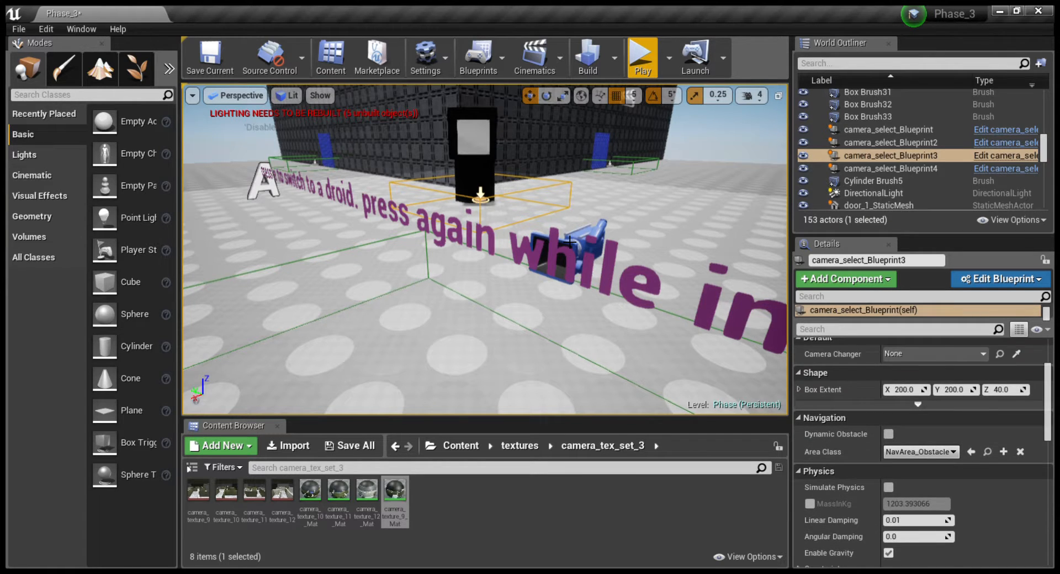
scroll(906, 414, "up", 2)
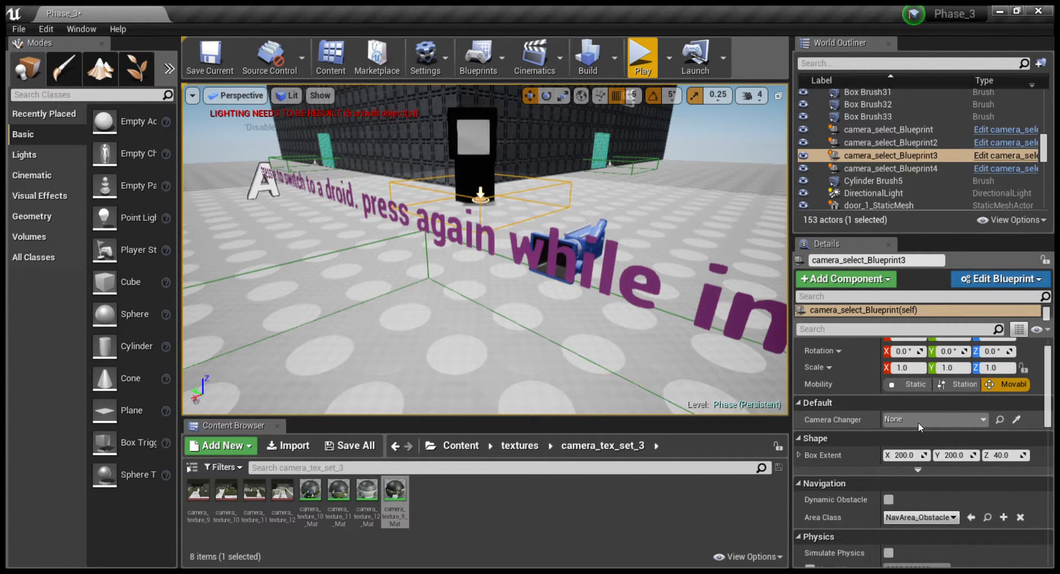
left_click(919, 423)
left_click(884, 284)
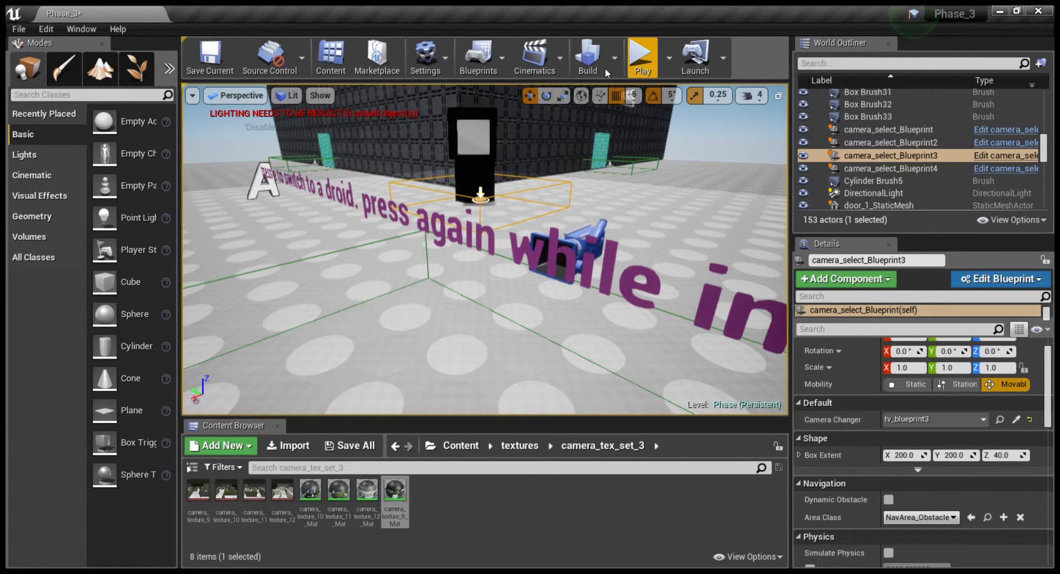
Play the level, run the character to the TV stands to check their camera images, and end the play session.
left_click(641, 58)
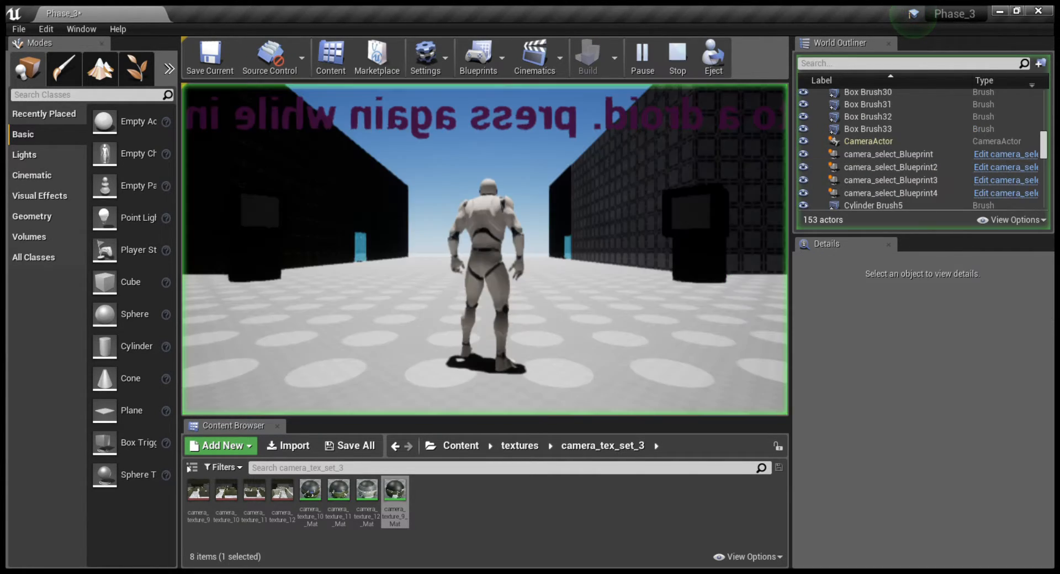
key("w")
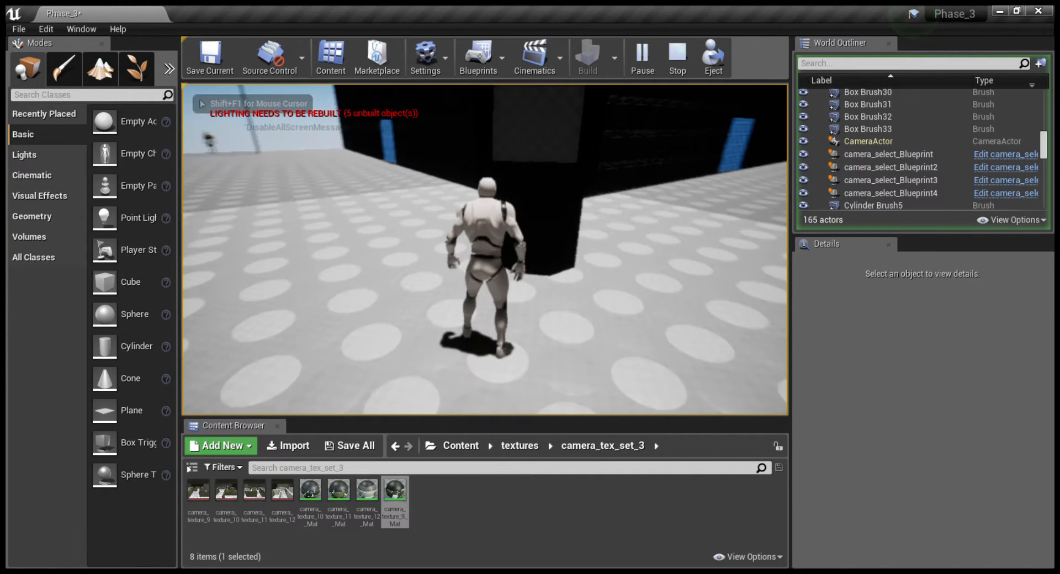
key("w")
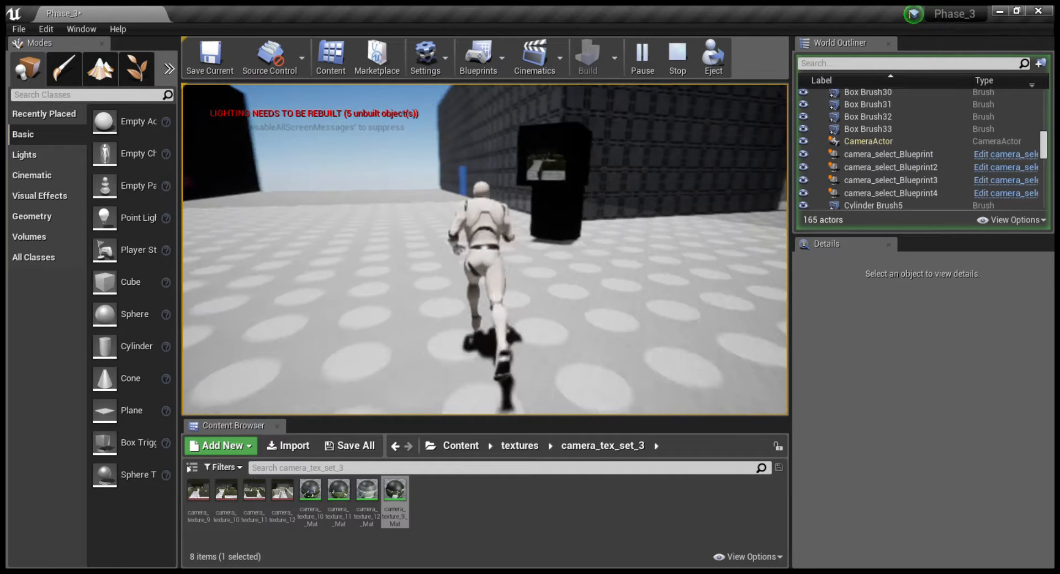
key("w")
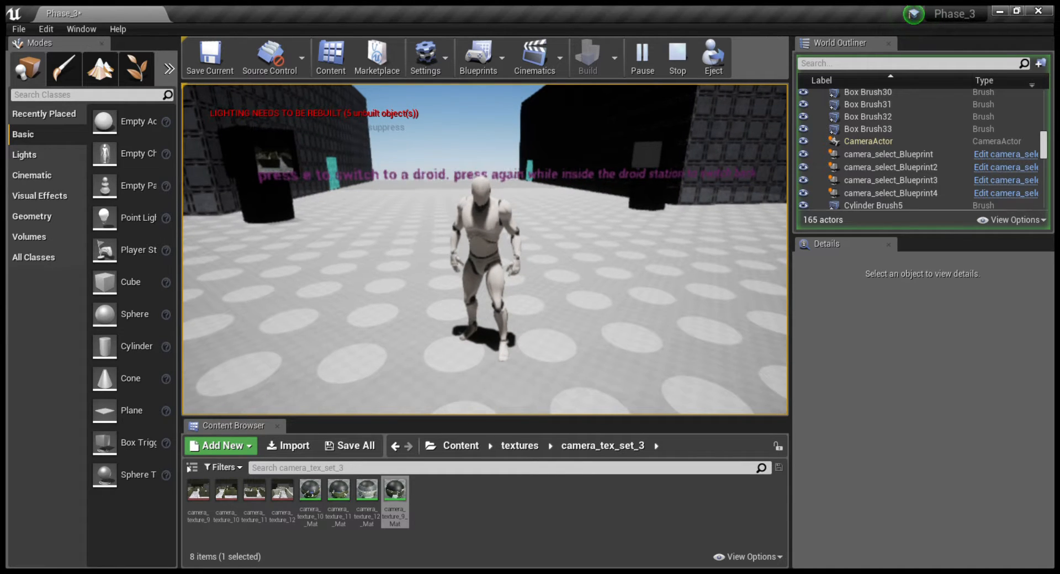
key("d")
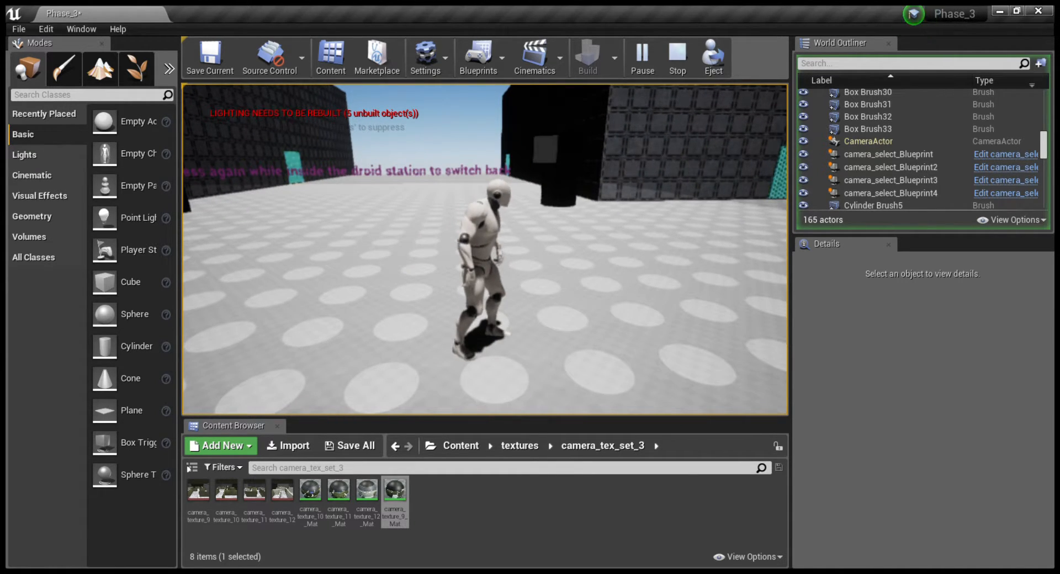
key("a")
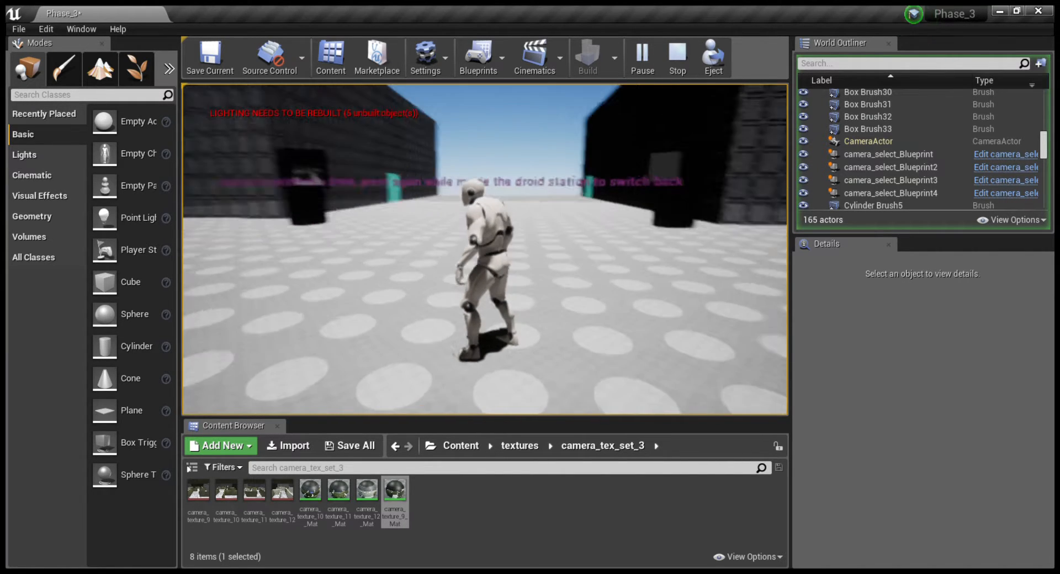
key("w")
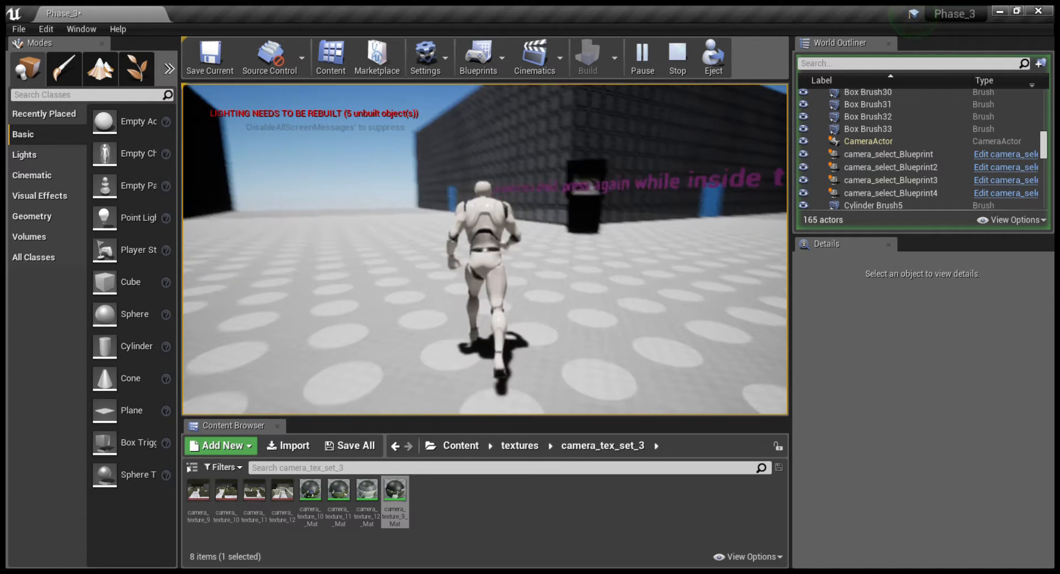
key("Escape")
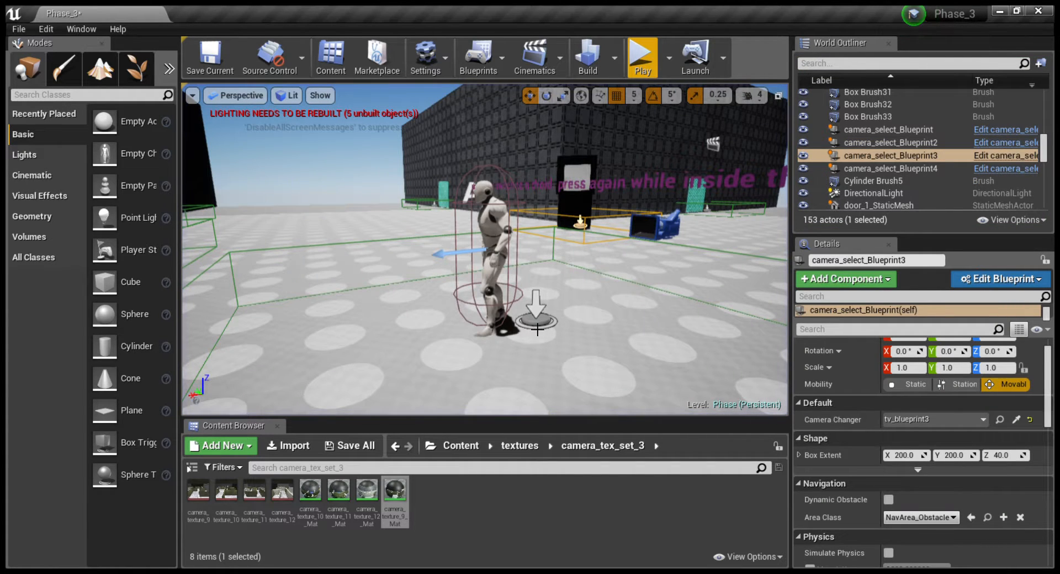
Select the droid switch trigger beside the character and examine its transform and Pawntoposses settings.
left_click(537, 320)
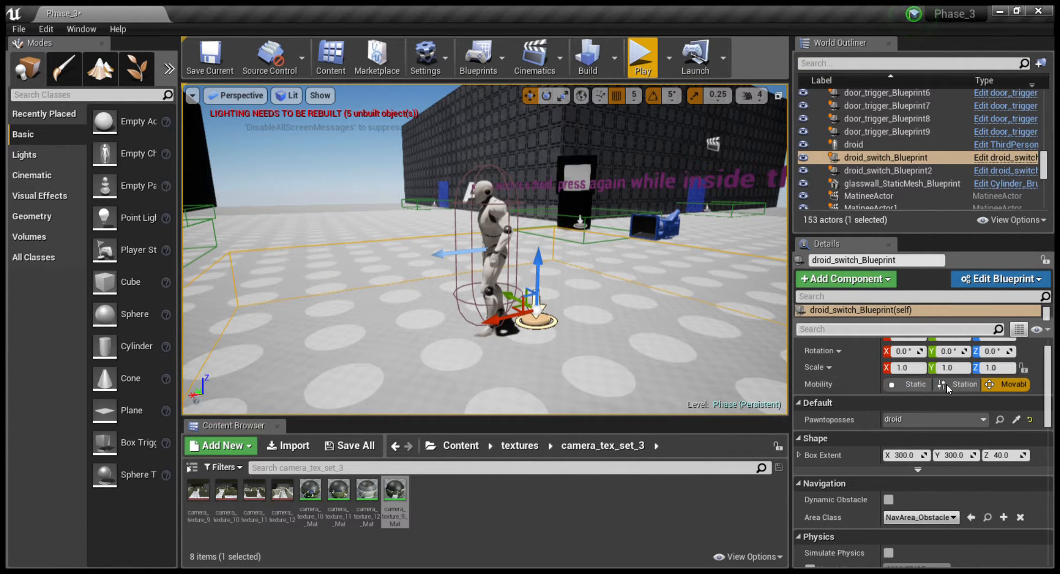
scroll(861, 367, "up", 1)
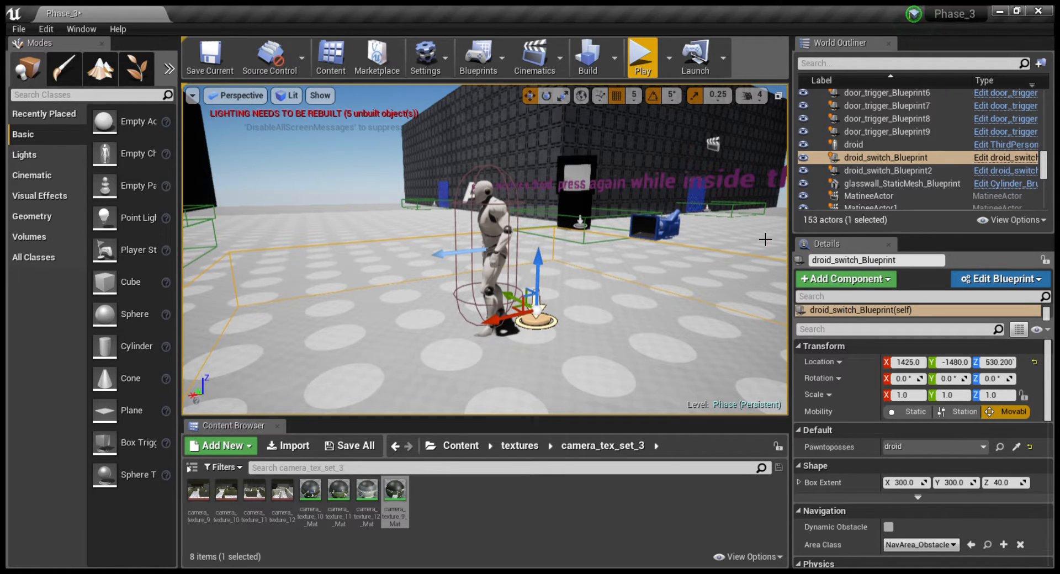
Select the glass wall across the hall beyond the TV stands and open its blueprint.
right_click_drag(677, 330, 181, 318)
key("w")
key("w")
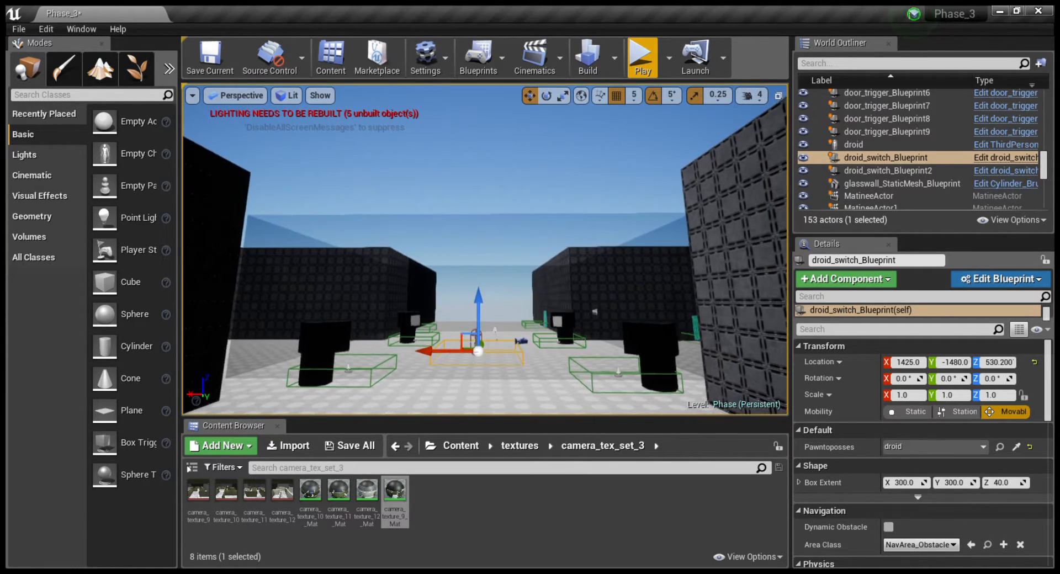
left_click(558, 321)
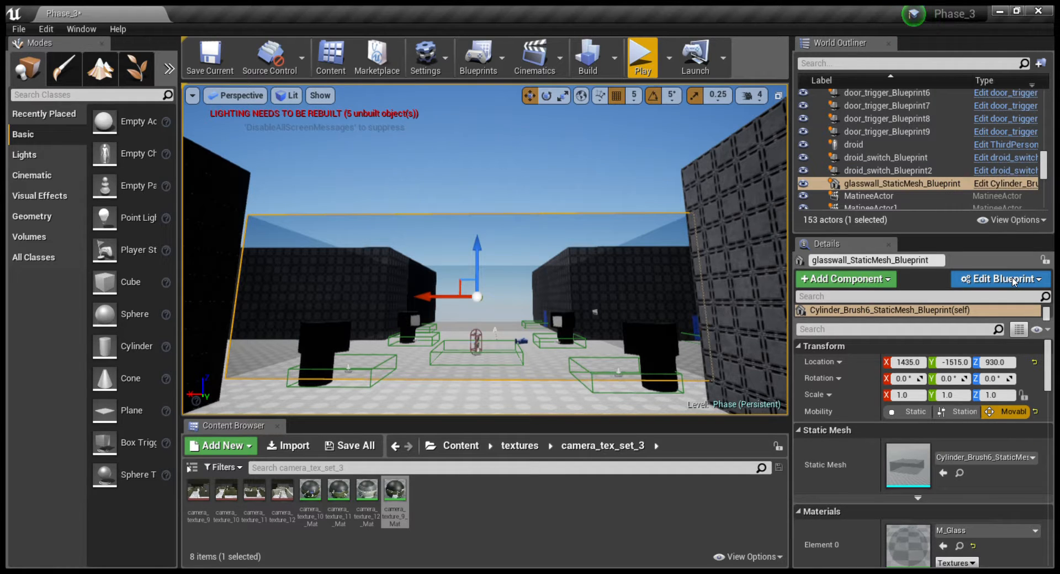
left_click(998, 280)
left_click(983, 312)
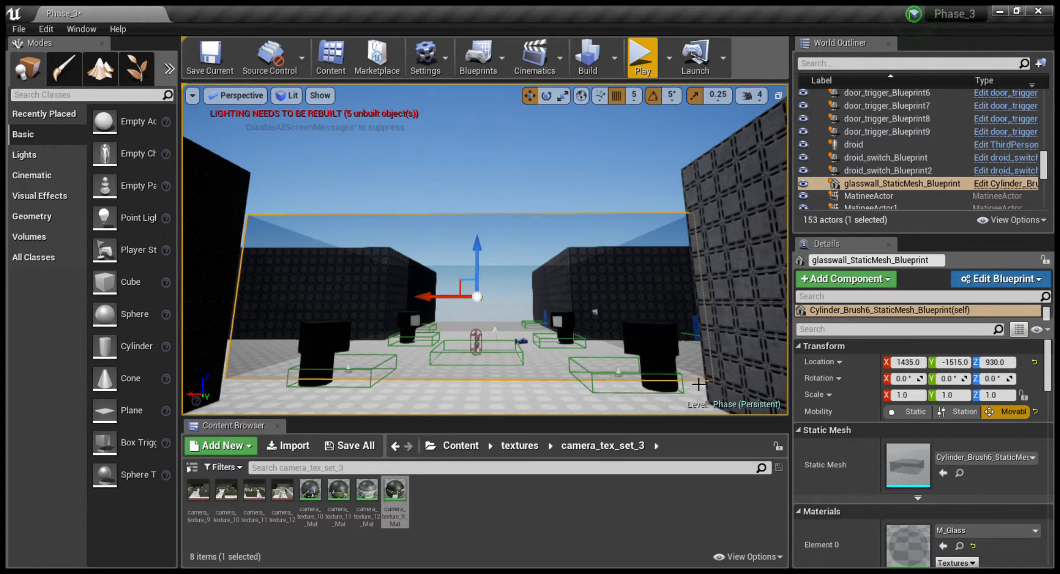
Locate Sphere_Blueprint in the maze, examine the sphere from above, and open its blueprint.
scroll(878, 191, "down", 5)
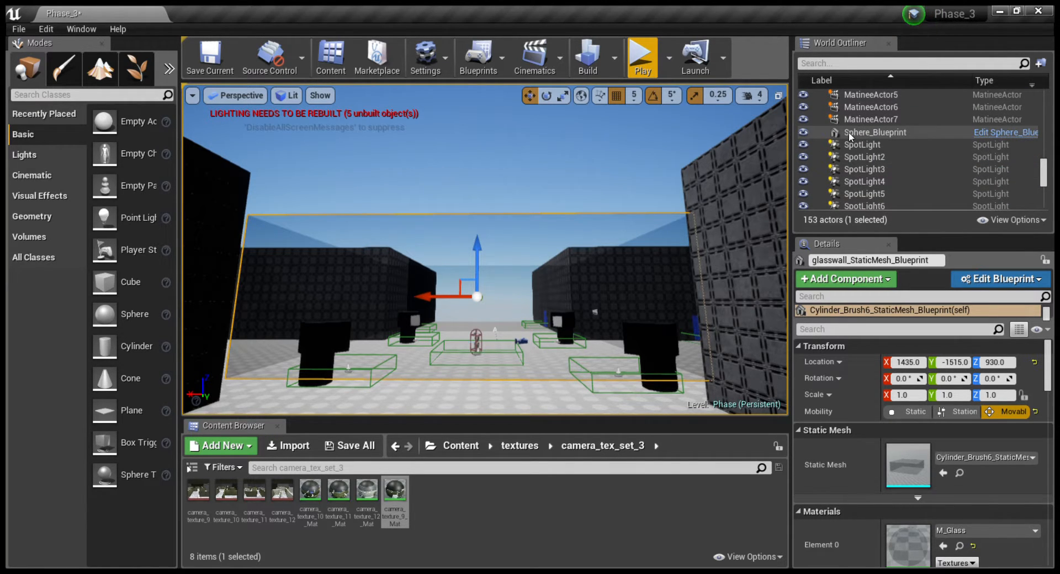
double_click(848, 132)
right_click_drag(638, 327, 632, 379)
scroll(624, 376, "down", 5)
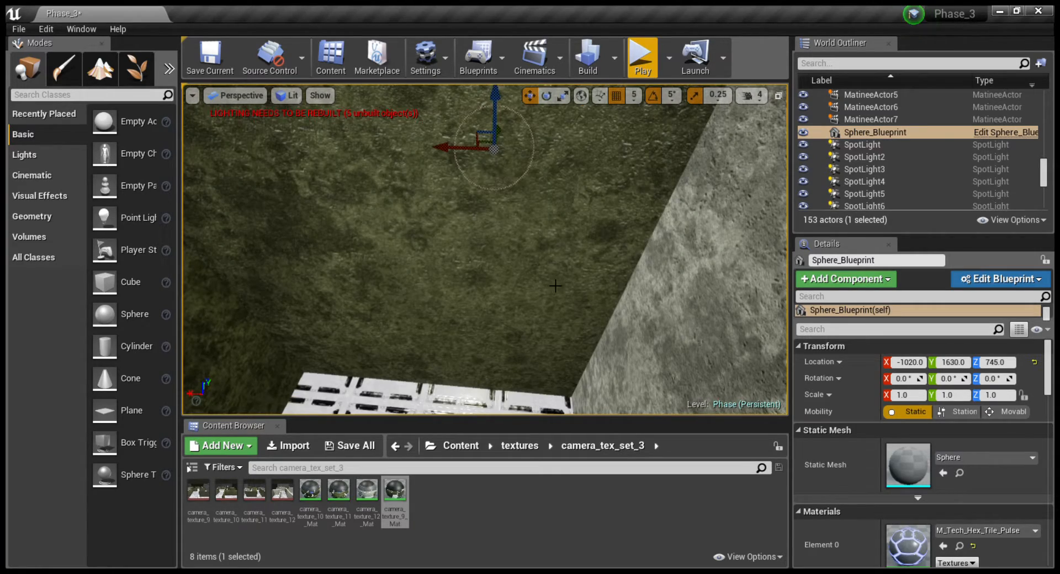
right_click_drag(558, 266, 624, 353)
key("w")
key("s")
right_click_drag(646, 282, 646, 276)
key("s")
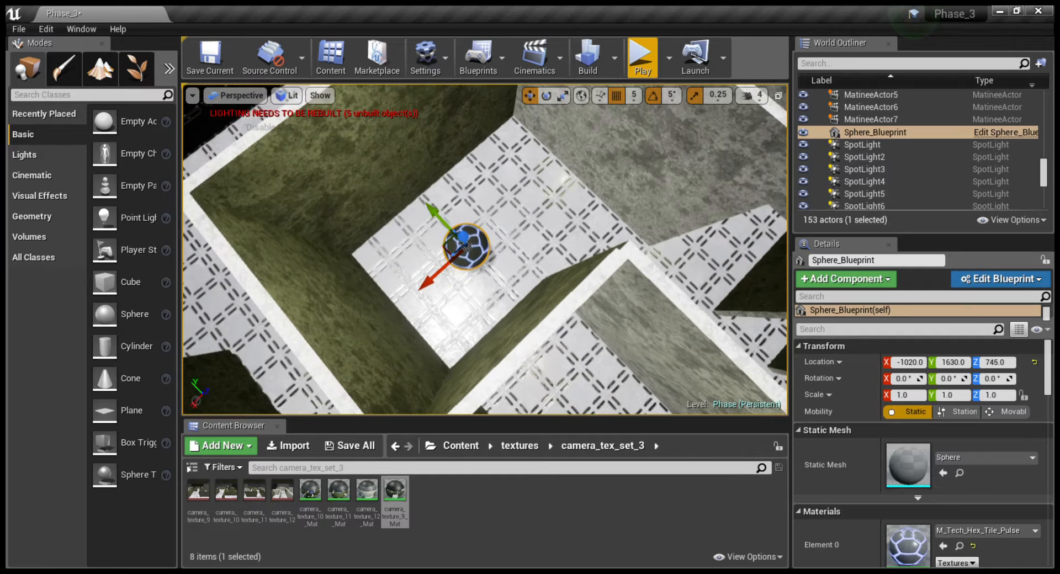
double_click(961, 310)
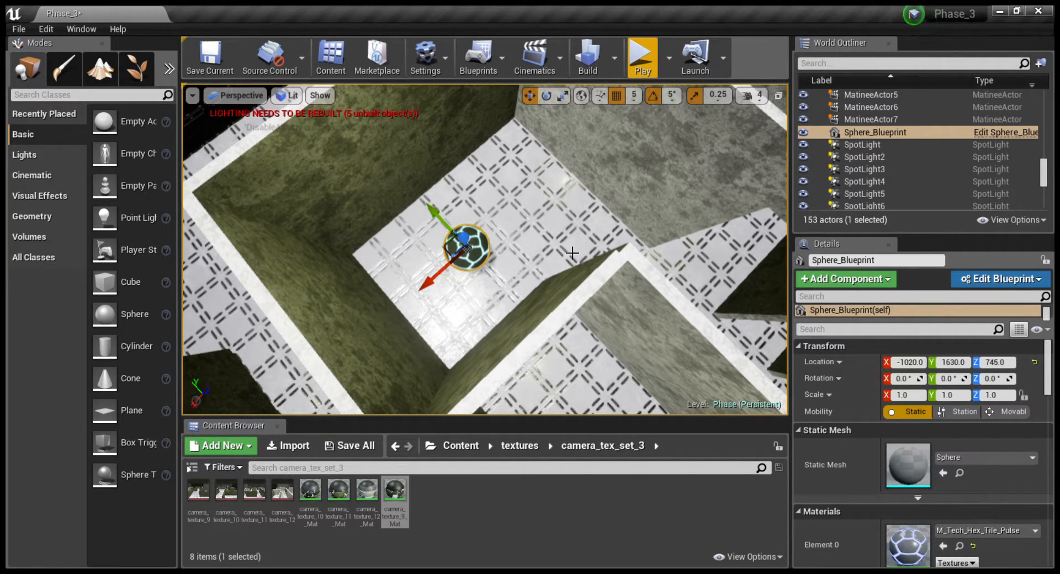
Examine the hall floor, the sliding door with its trigger, and the droid switch area around the character.
right_click_drag(569, 249, 837, 188)
key("w")
key("s")
key("w")
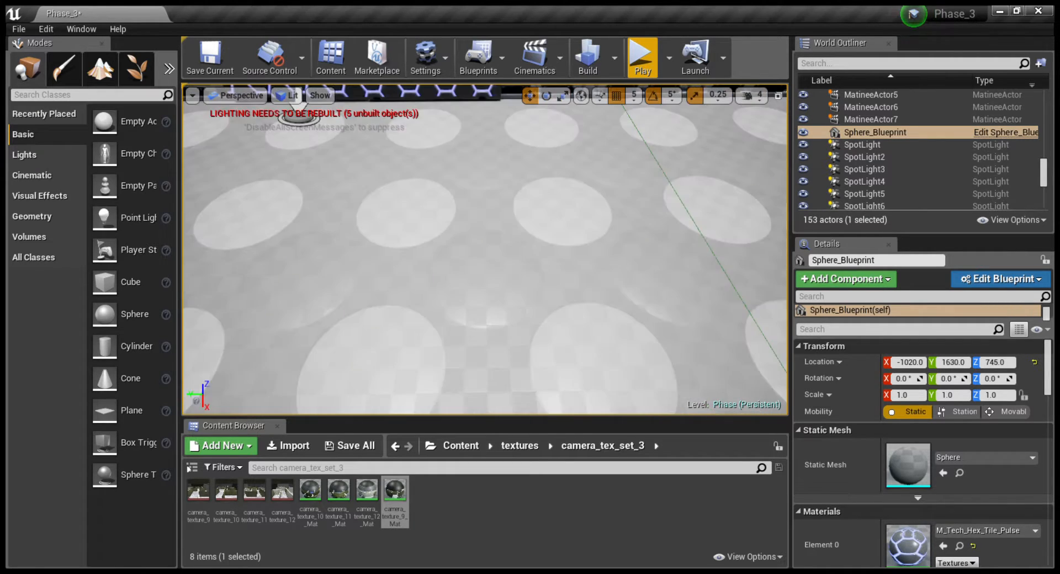
key("s")
right_click_drag(485, 250, 584, 246)
key("s")
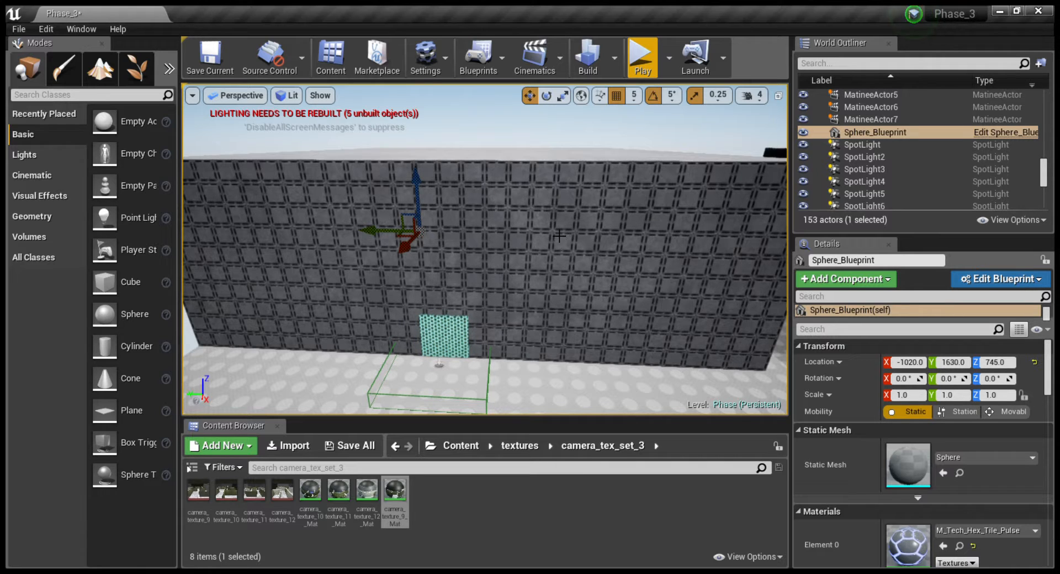
right_click_drag(492, 323, 756, 326)
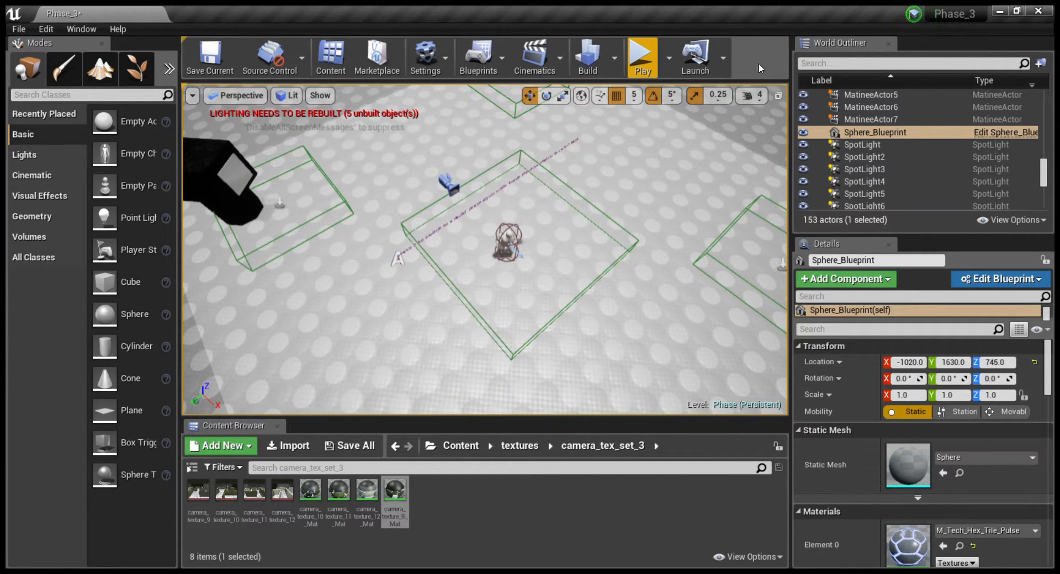
Play the level, run the character to a TV stand and back to the droid station, and switch control to the droid.
left_click(630, 59)
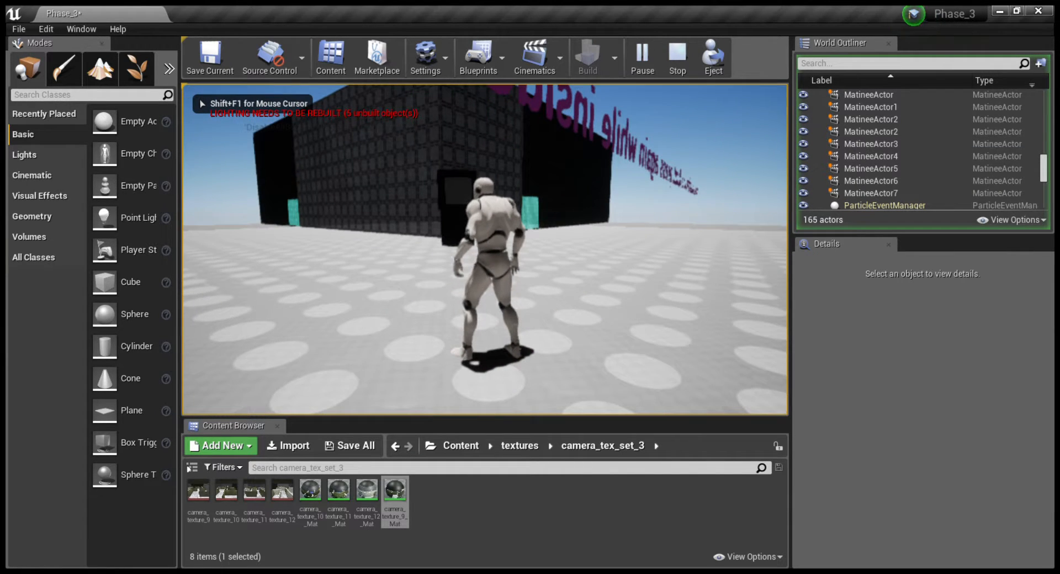
key("w")
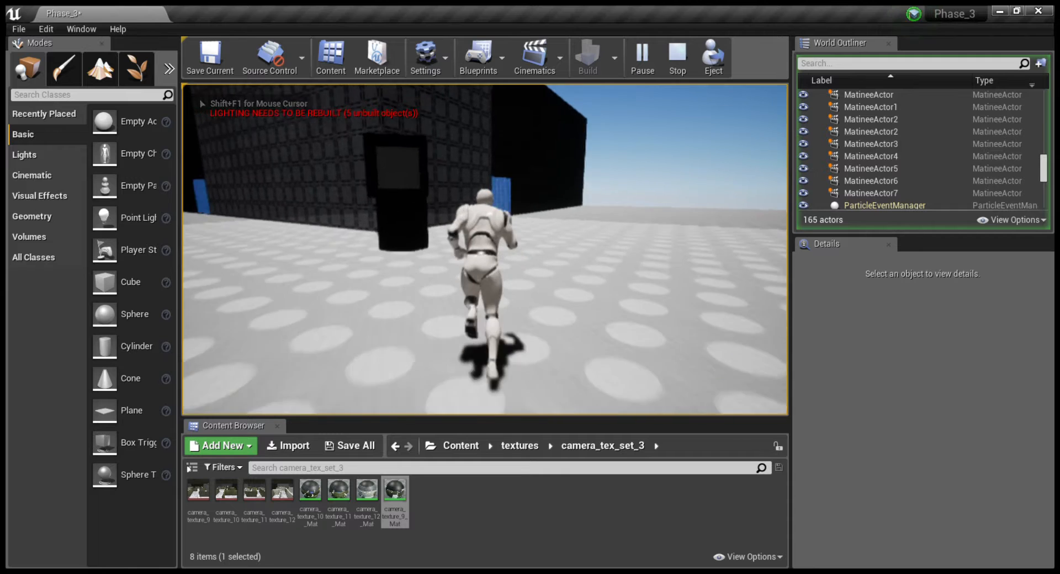
key("w")
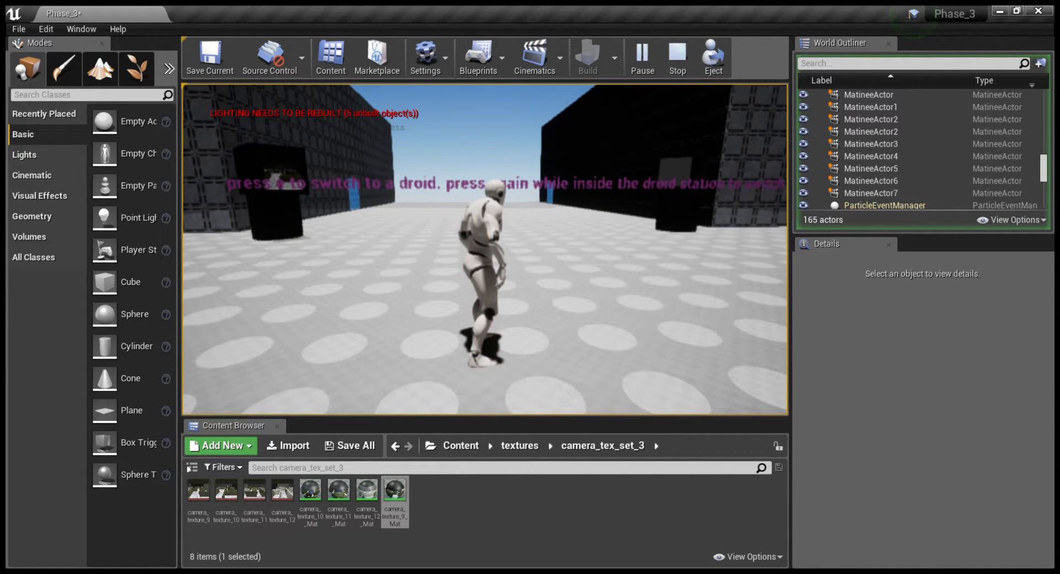
key("e")
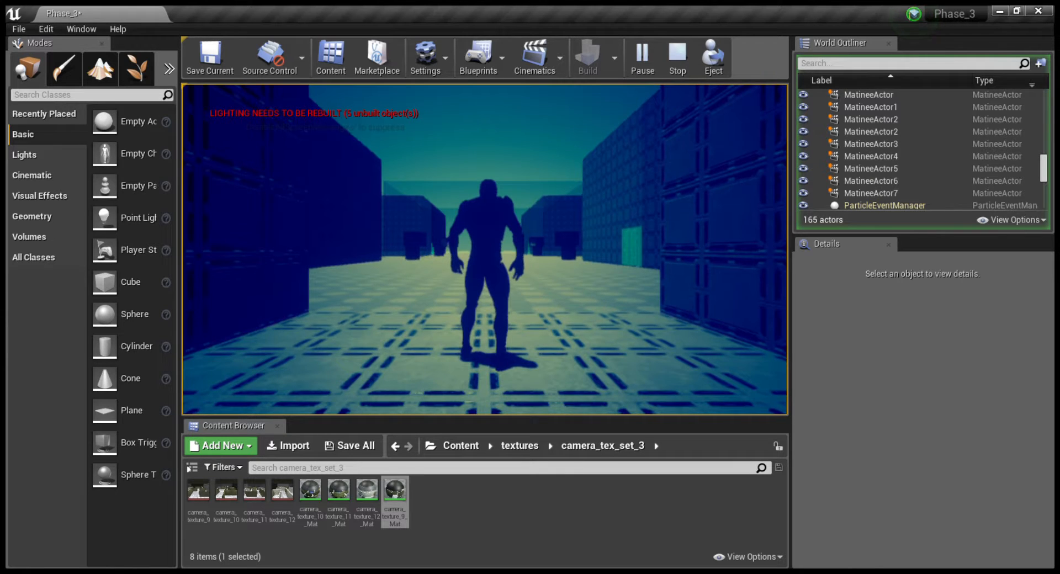
Run the droid across the hall, through the first hexagon-patterned sliding door, and back out.
key("w")
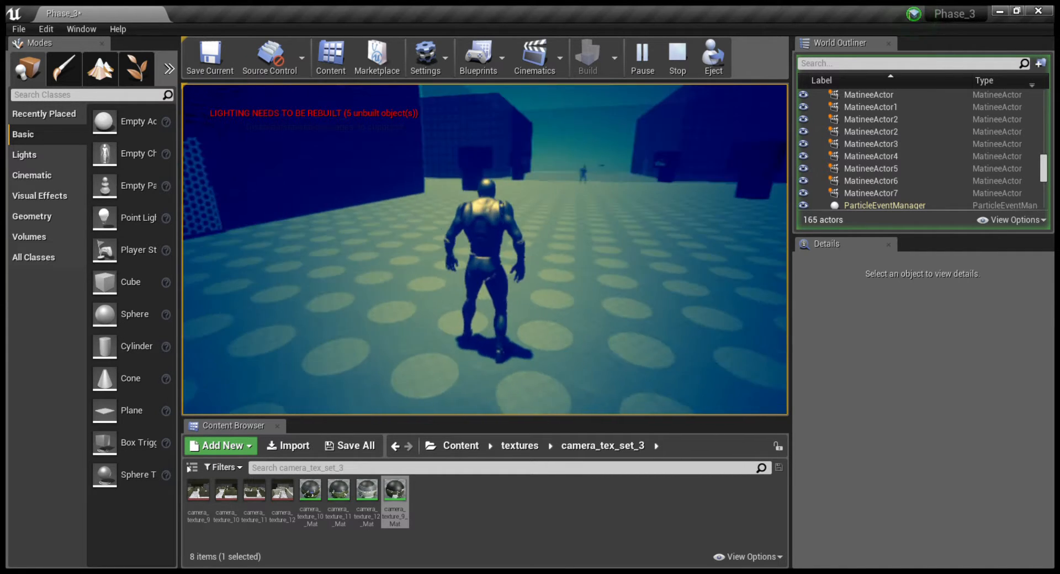
key("w")
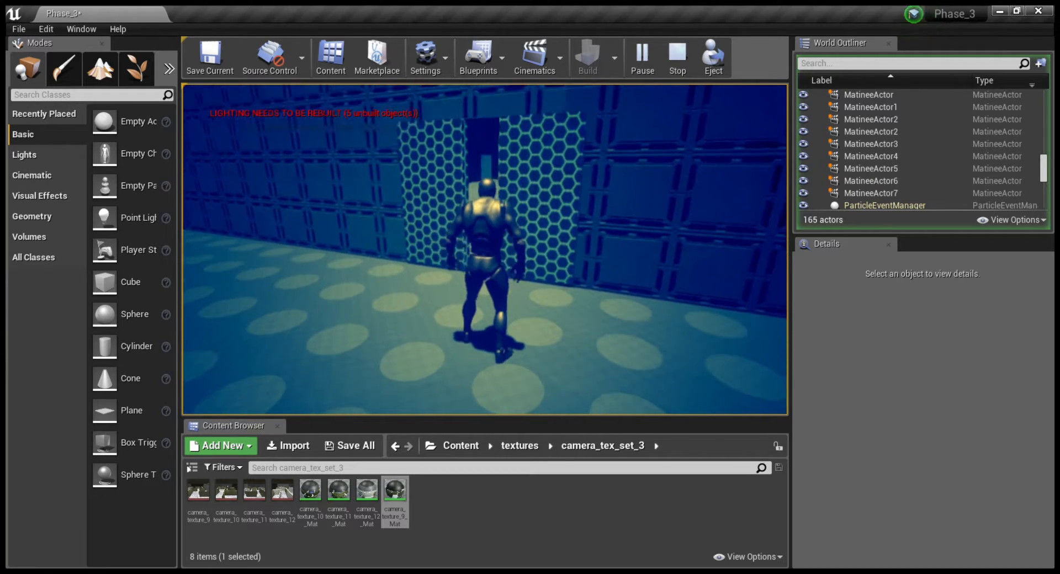
key("w")
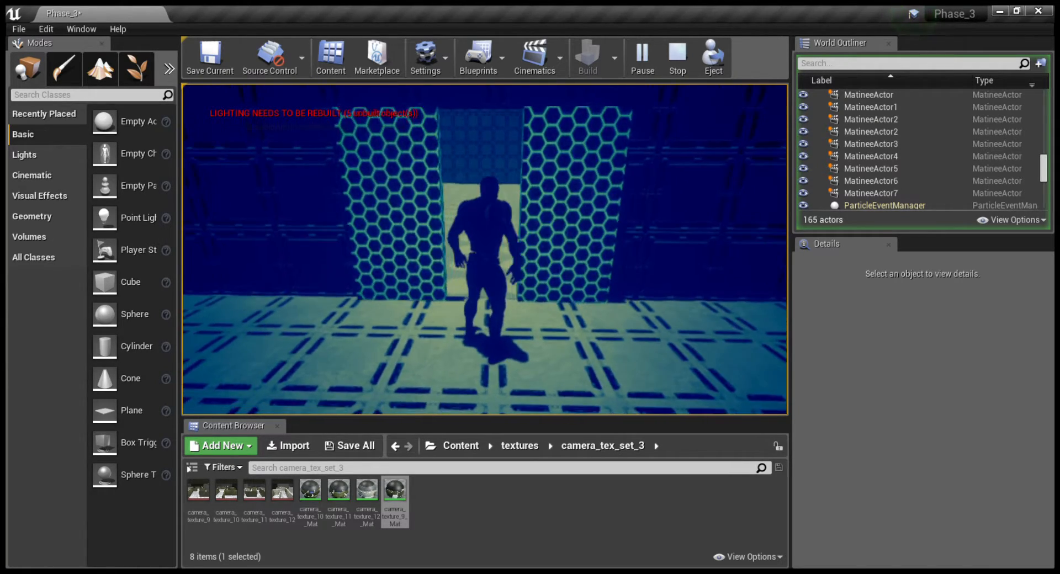
key("w")
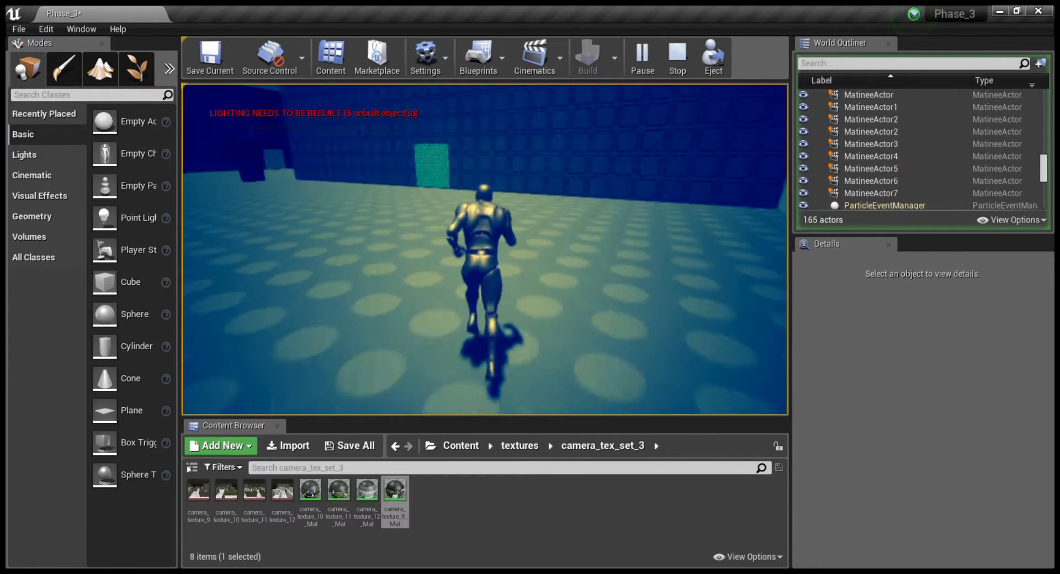
Run the droid through another sliding door and along the maze corridors to the sphere.
key("w")
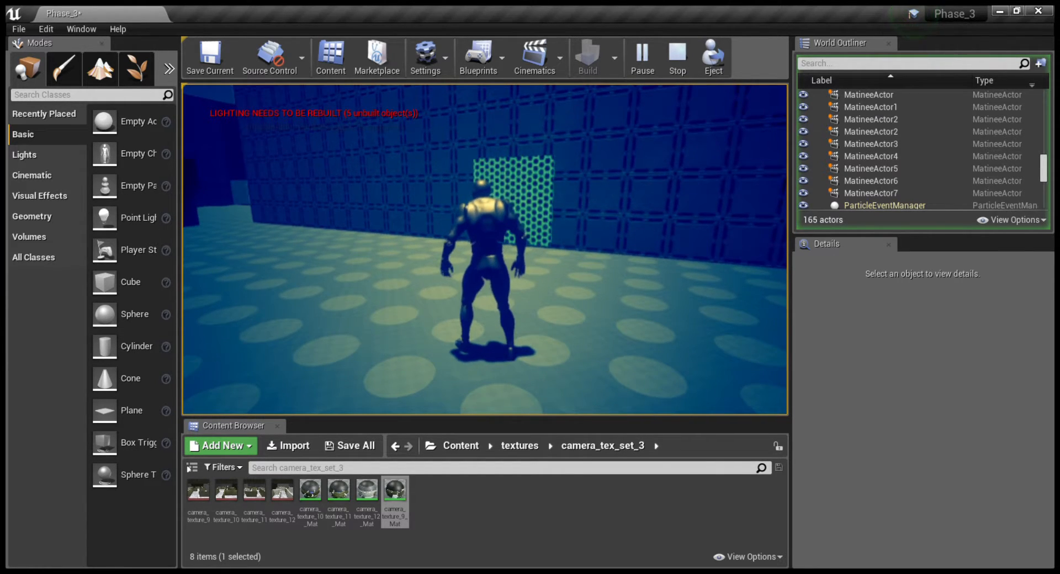
key("w")
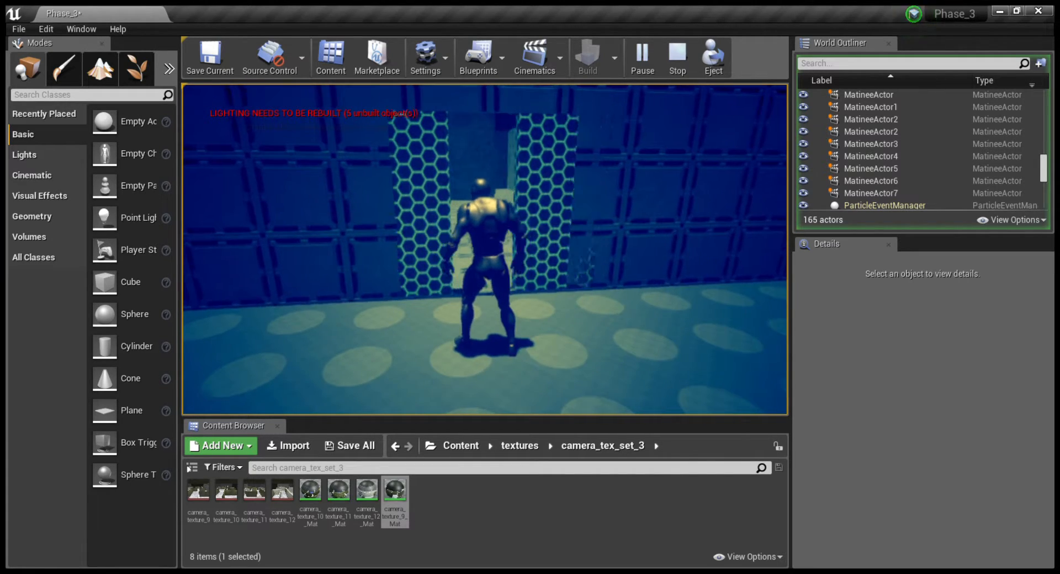
key("w")
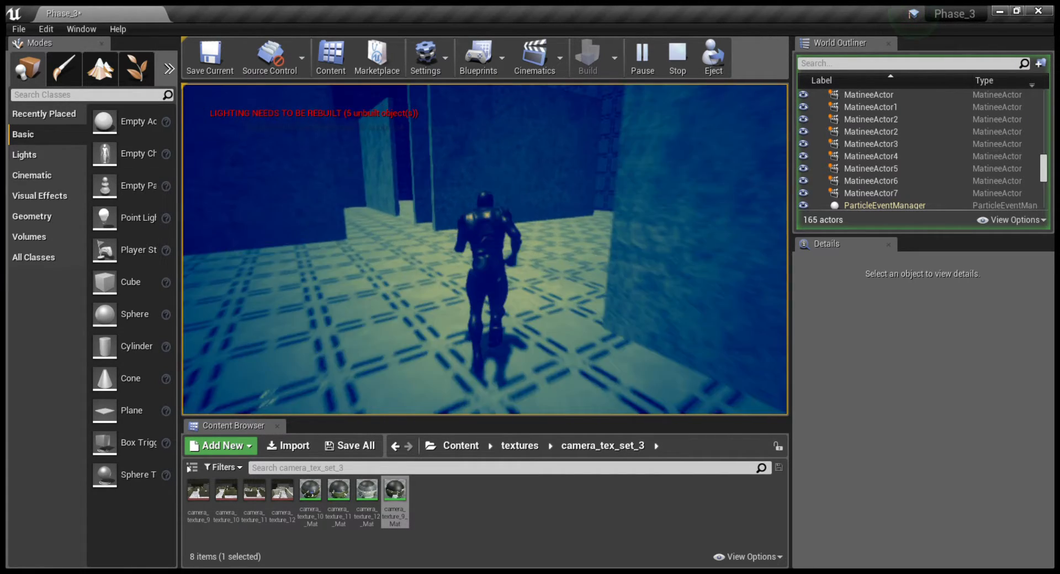
key("w")
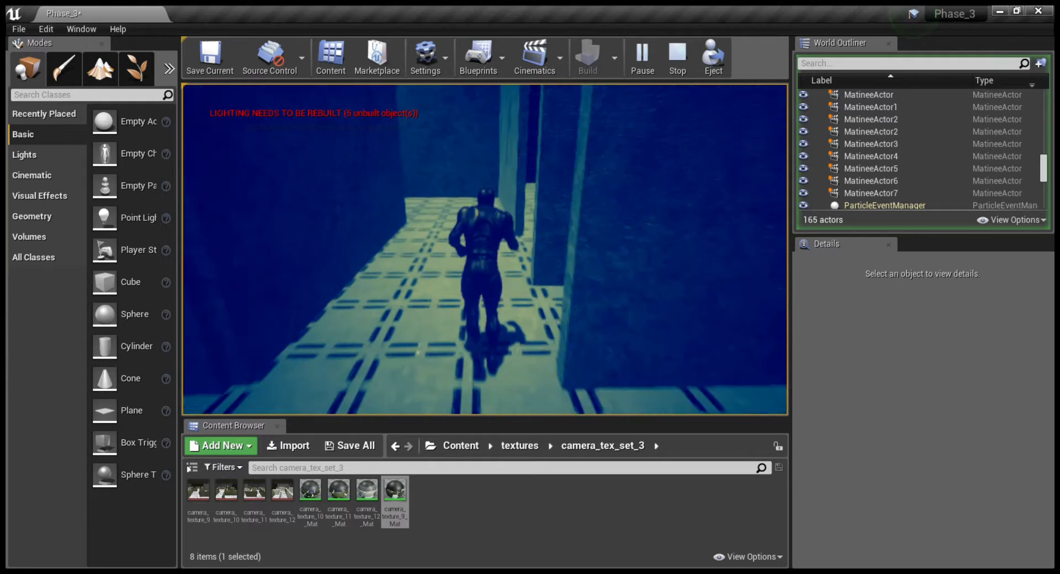
key("w")
key("d")
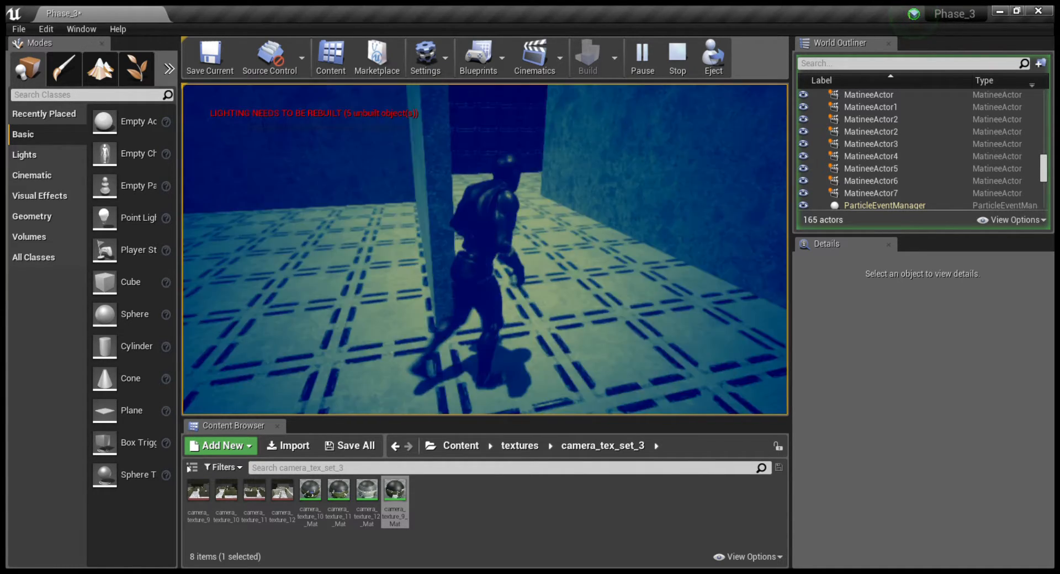
key("w")
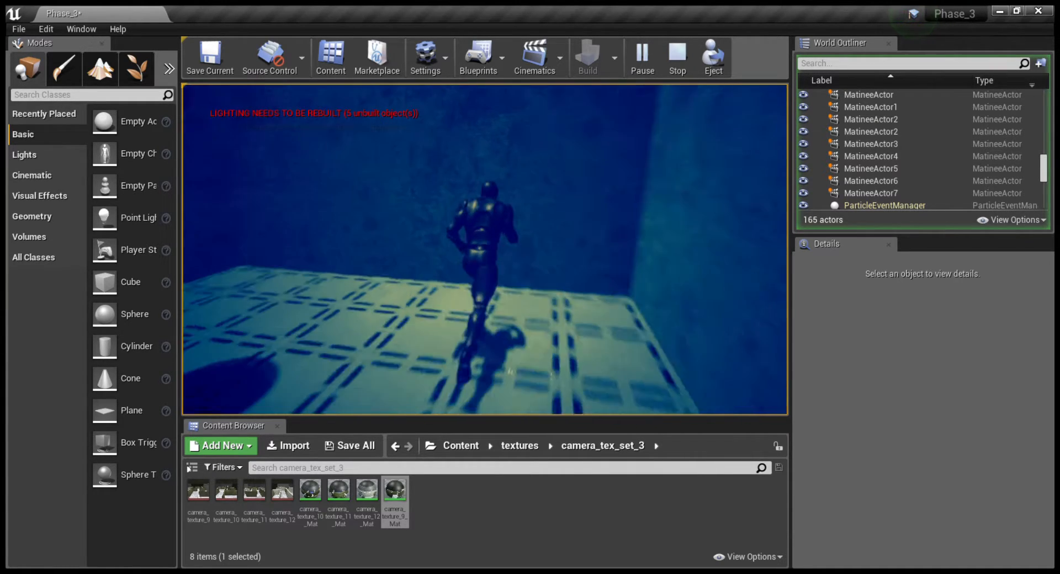
key("w")
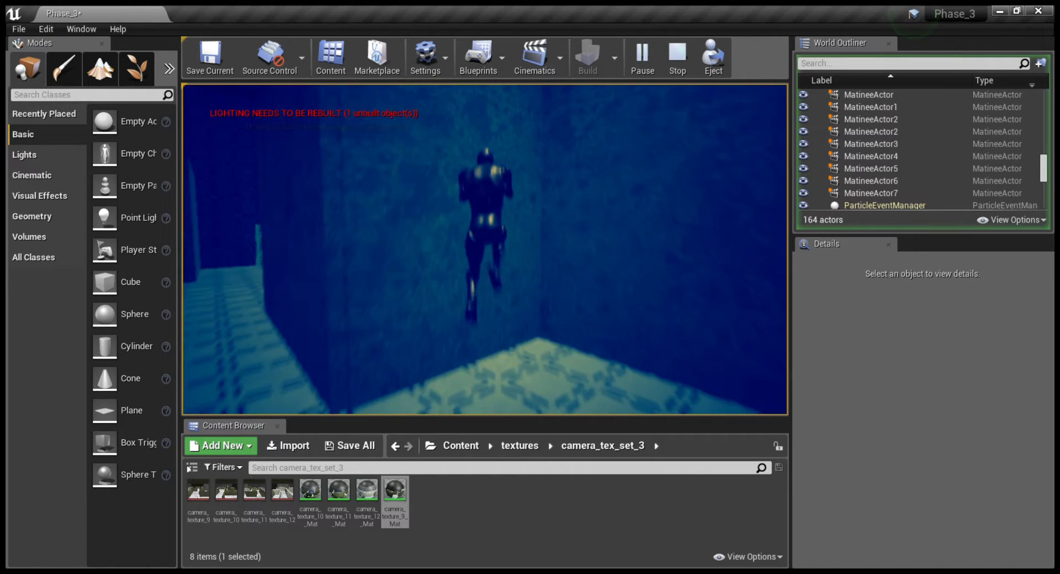
Run the droid back through the maze corridors and out of the hexagon-patterned sliding door into the hall.
key("w")
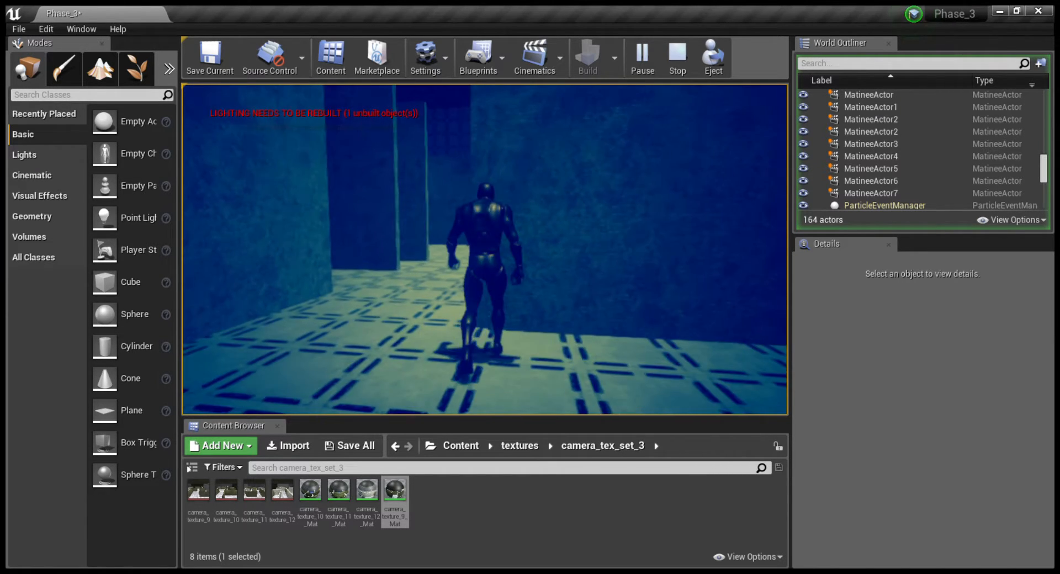
key("w")
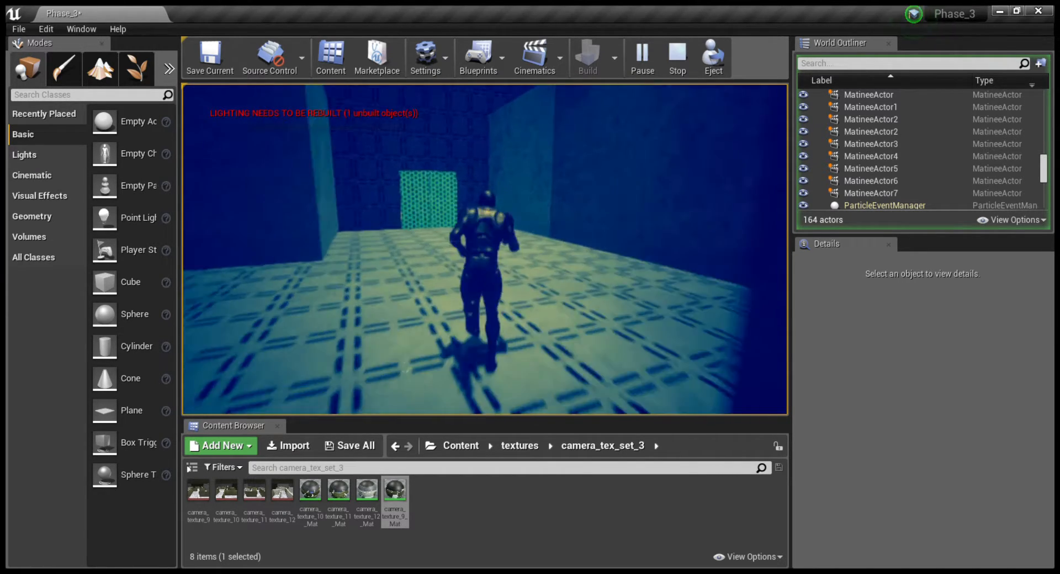
key("w")
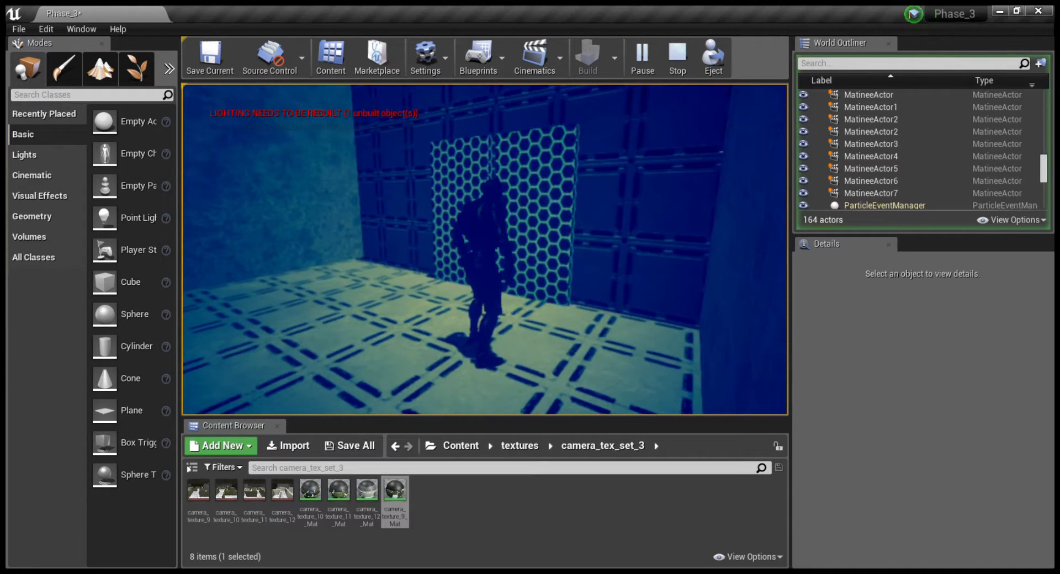
key("w")
key("w")
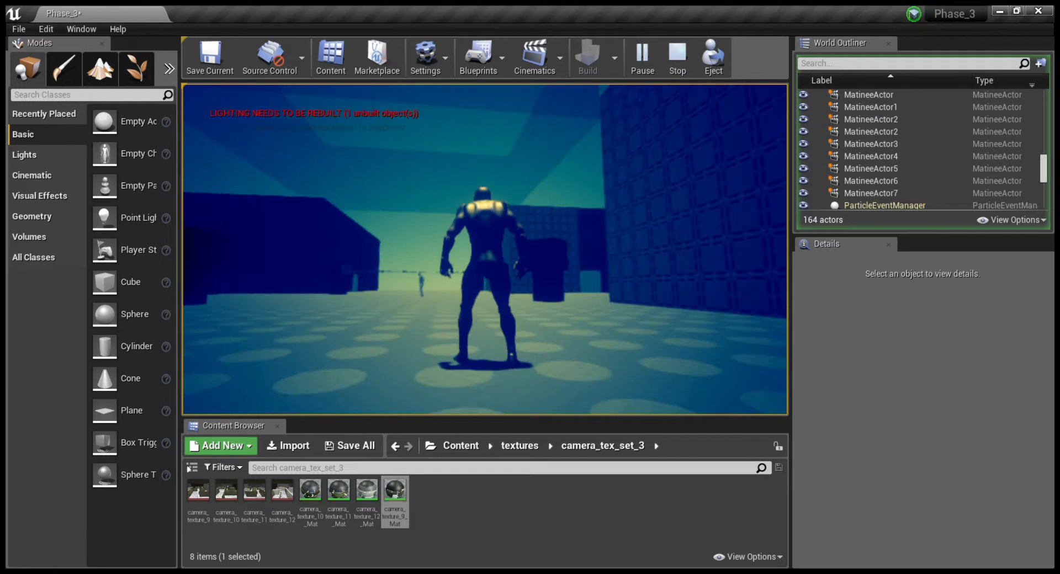
Run the regular character to a sliding door to test its droid-only access, and stop playing the level.
key("w")
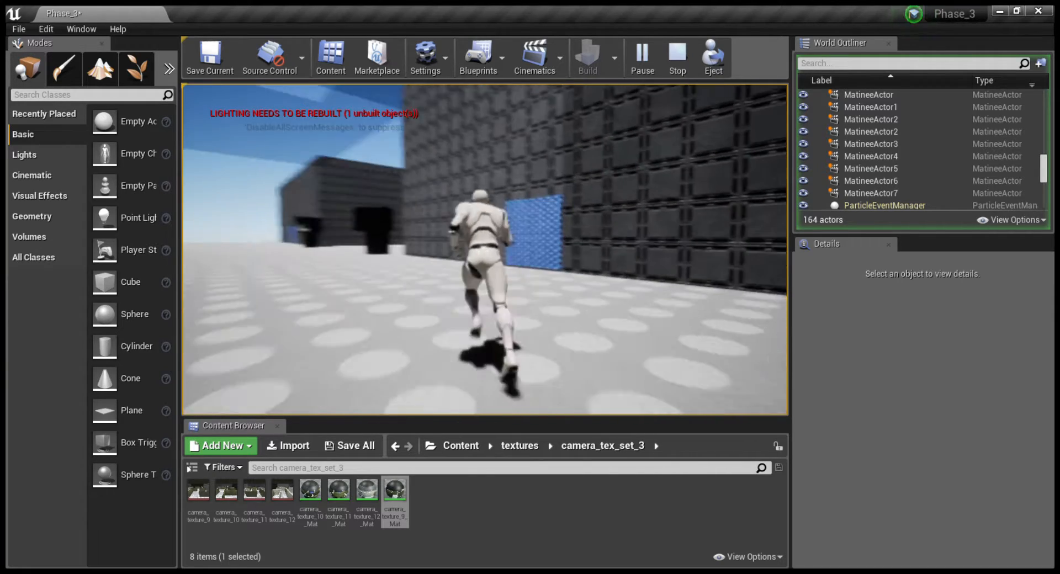
key("Escape")
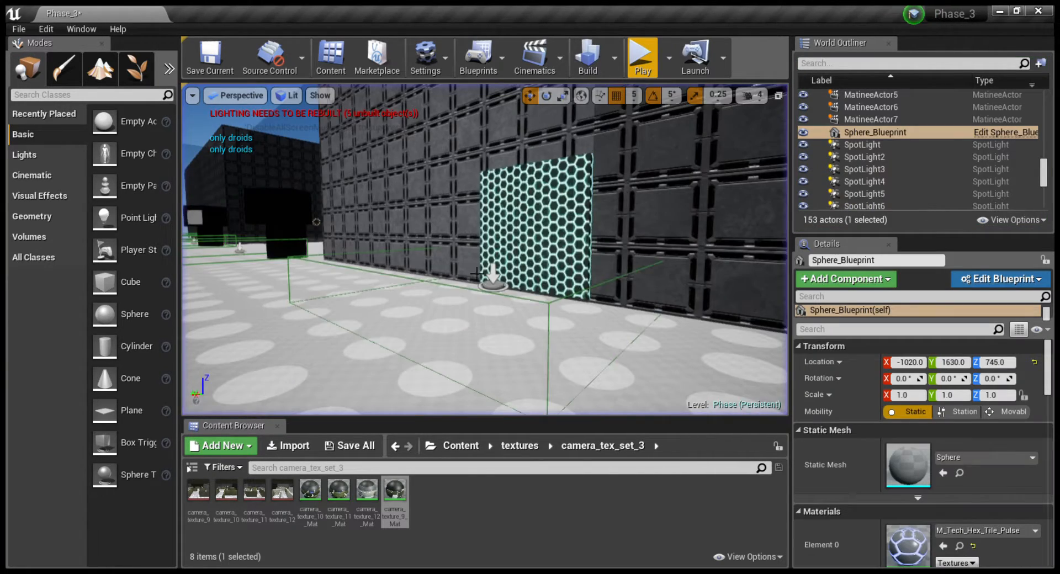
Examine the sliding door and its trigger, the outer maze wall, the dark maze interior, and the hall with the TV stands.
right_click_drag(475, 270, 323, 250)
key("w")
key("s")
key("s")
key("w")
key("w")
right_click_drag(499, 135, 422, 134)
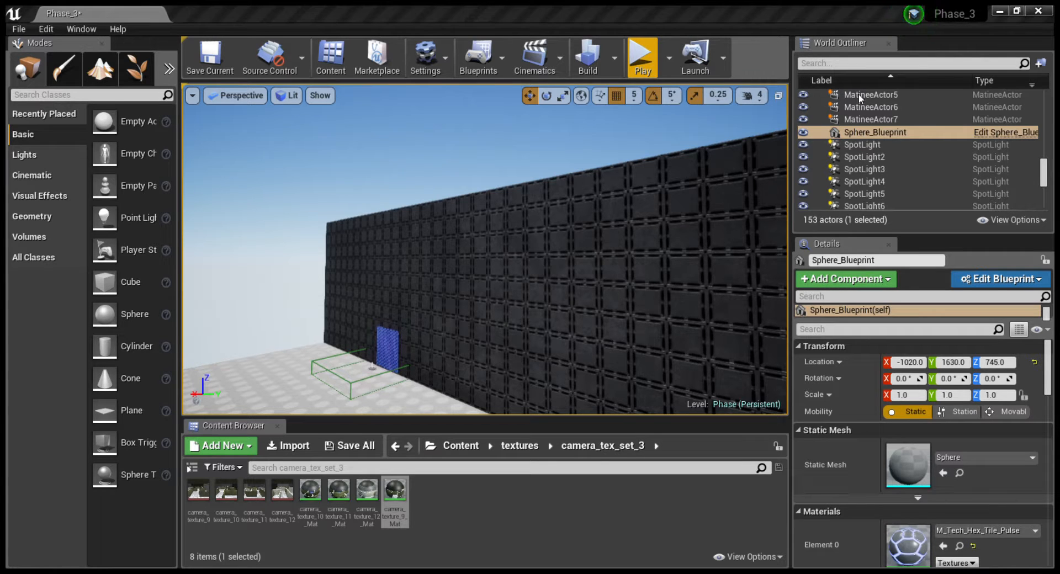
key("w")
right_click_drag(610, 192, 656, 212)
mouse_move(492, 346)
right_mouse_down()
mouse_move(500, 288)
mouse_move(516, 381)
mouse_move(507, 334)
right_mouse_up()
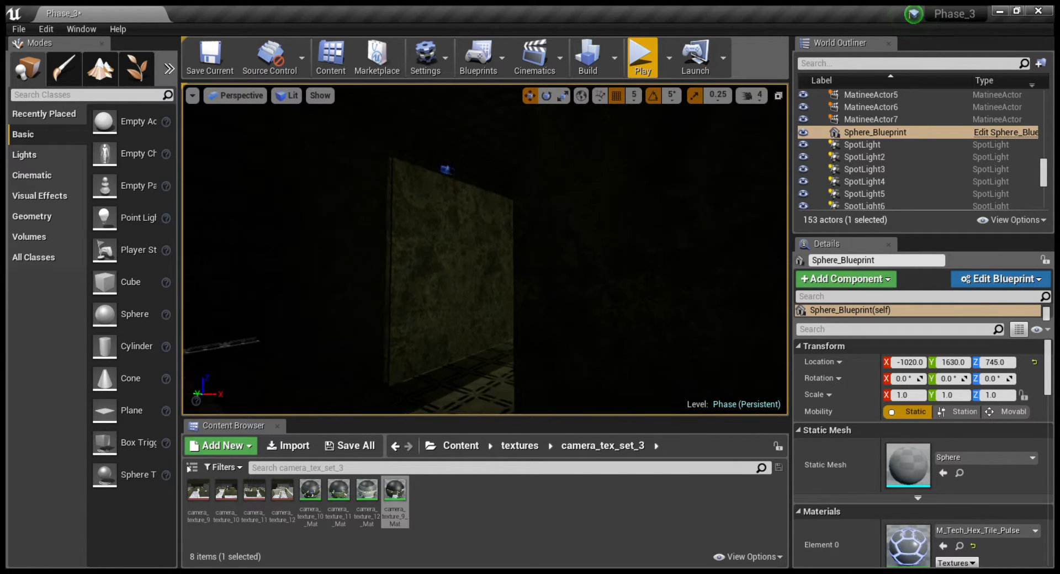
right_click_drag(507, 334, 552, 331)
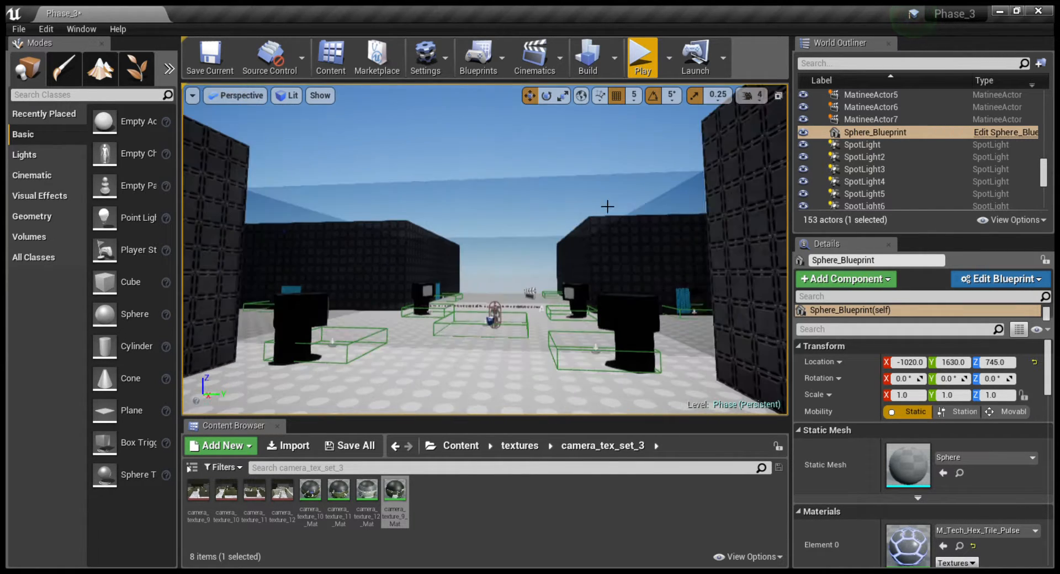
Play the level, run the character to the droid station, and switch control to the droid.
left_click(646, 57)
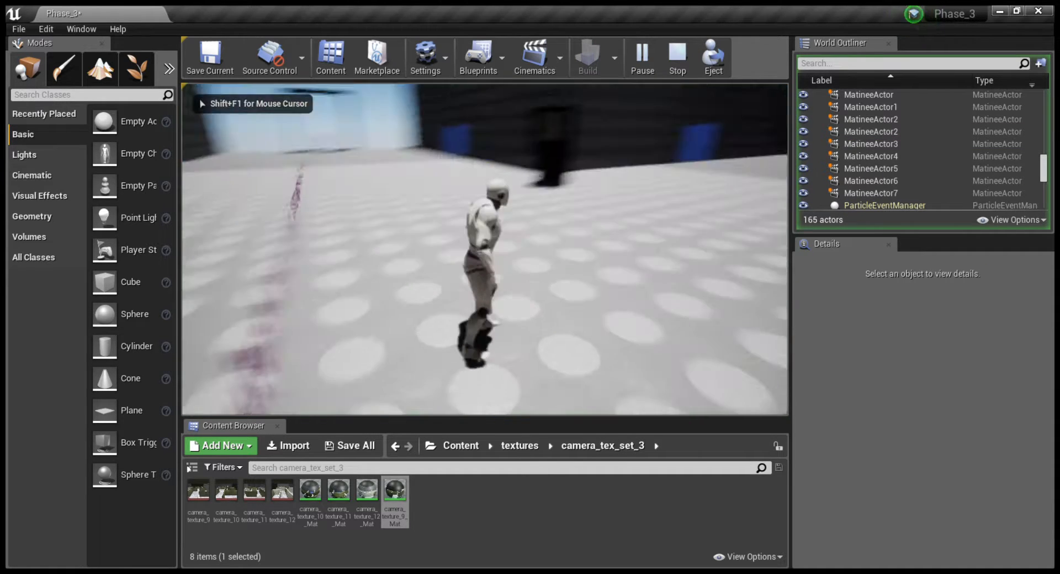
key("s")
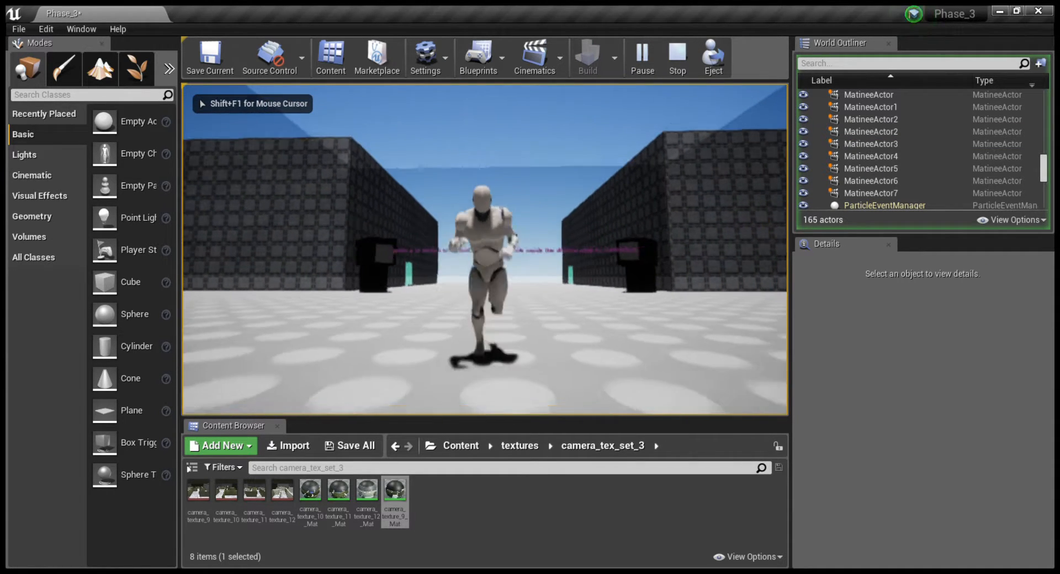
key("w")
key("w")
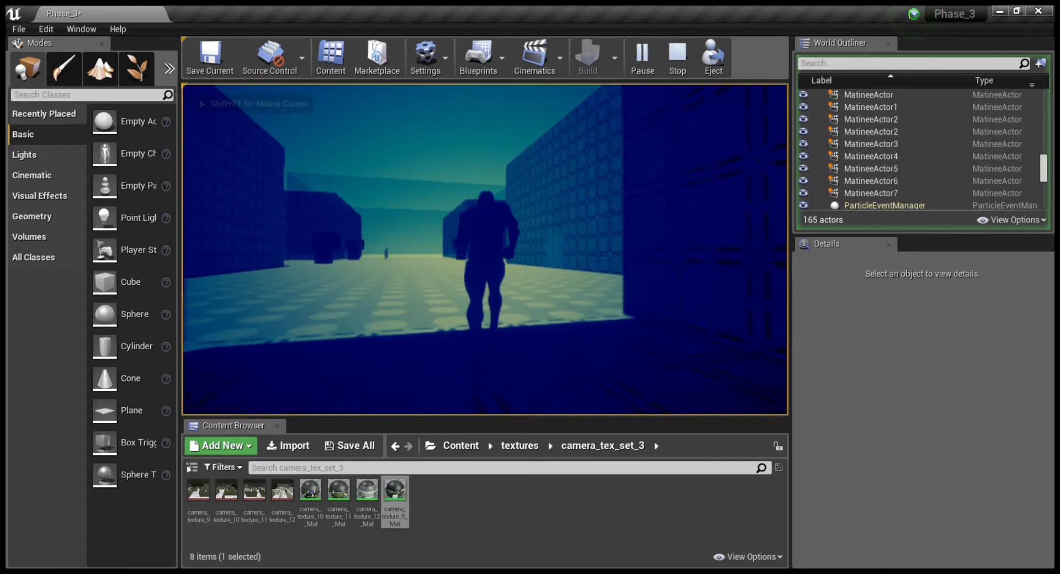
Run the droid across the hall and past the TV stands to the hexagon-patterned sliding door in the far wall.
key("w")
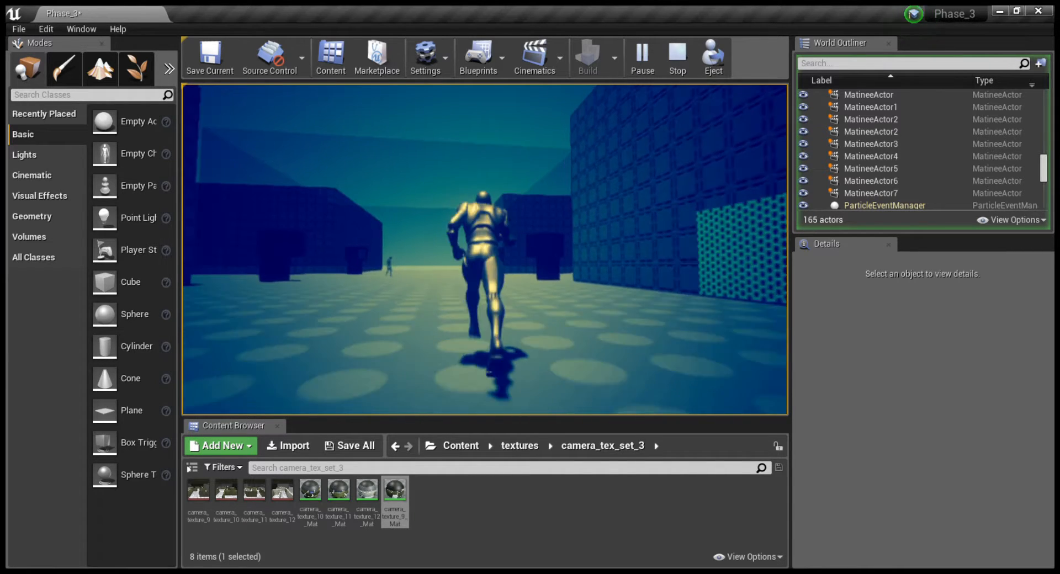
key("w")
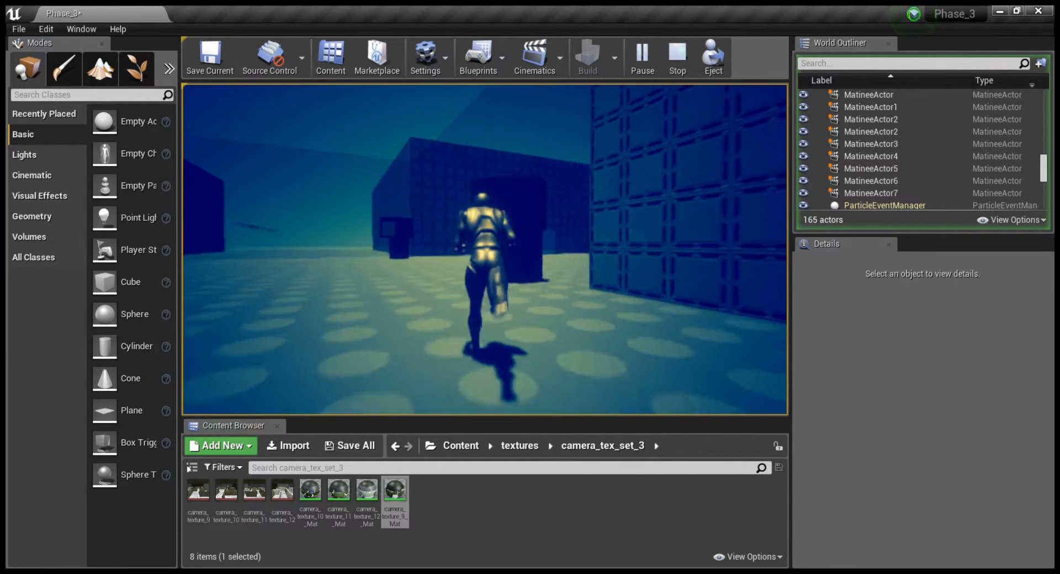
key("w")
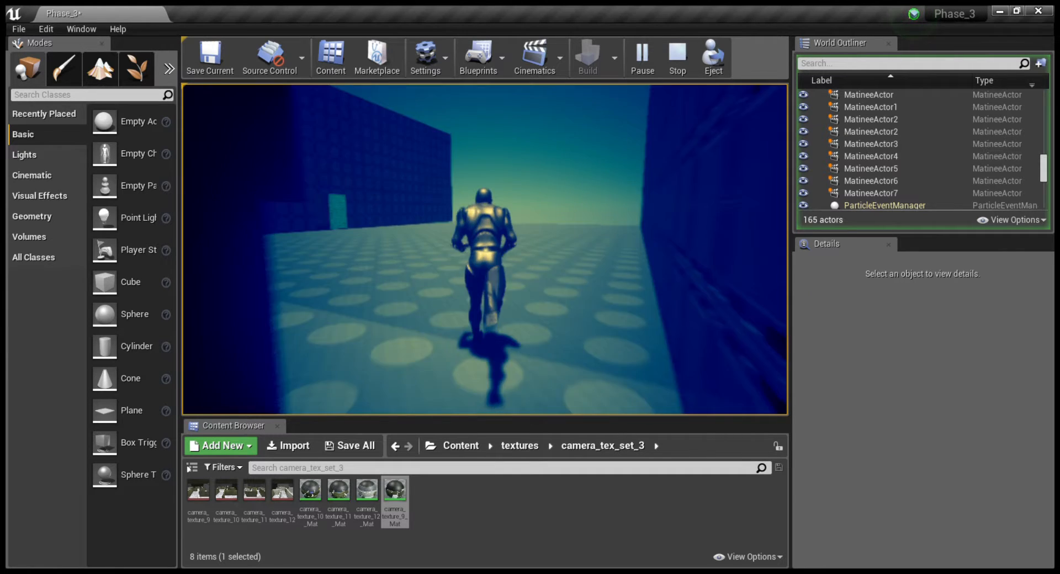
key("w")
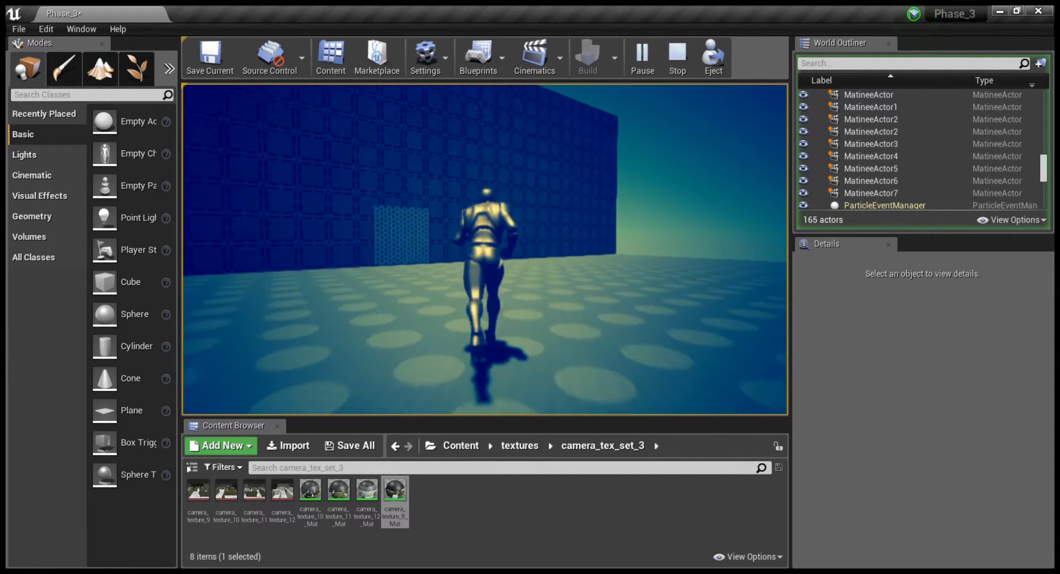
key("w")
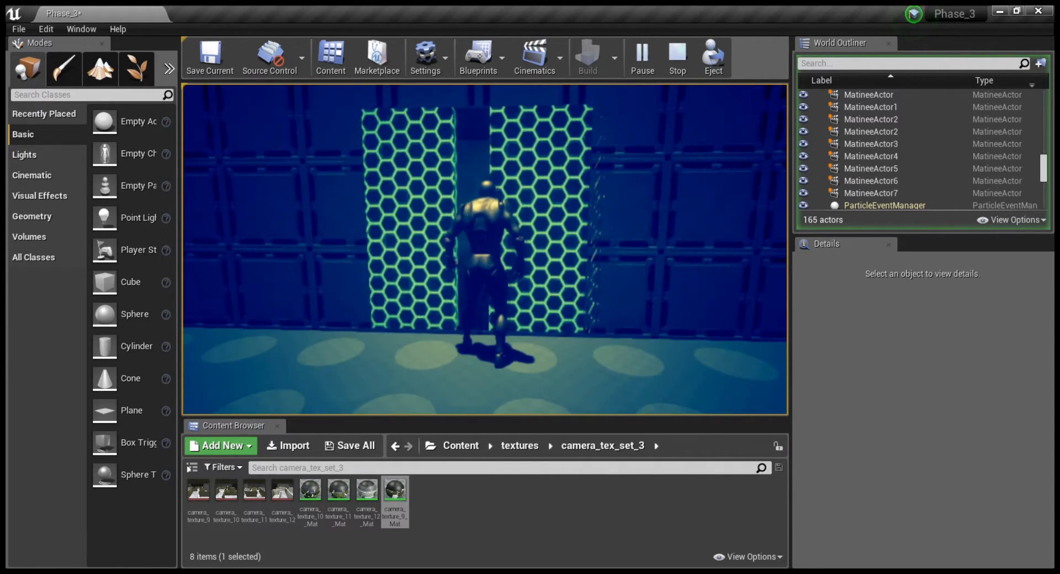
Run the droid through the dark maze corridors and out of the sliding door into the hall, and stop playing.
key("w")
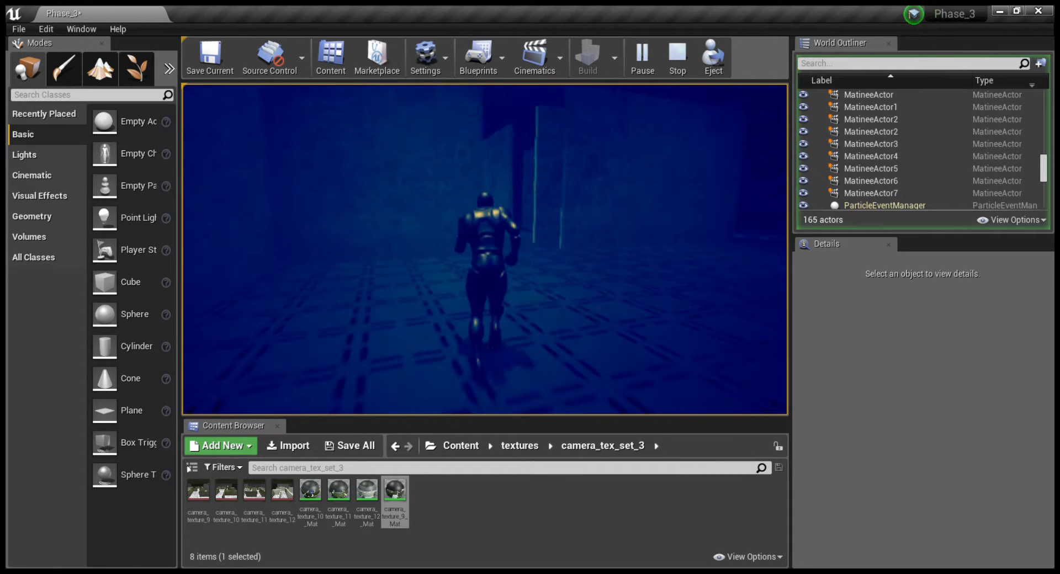
key("w")
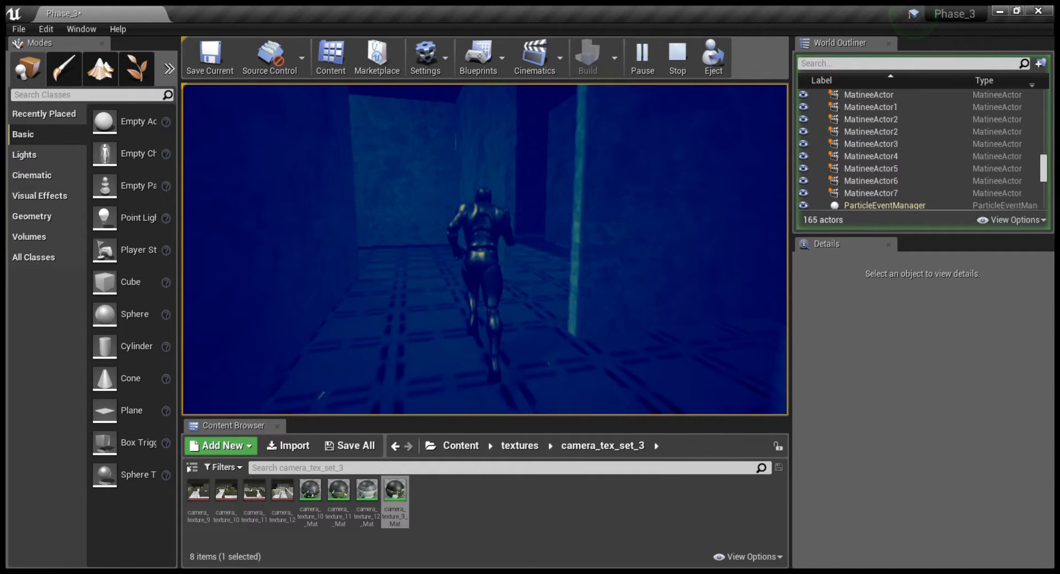
key("w")
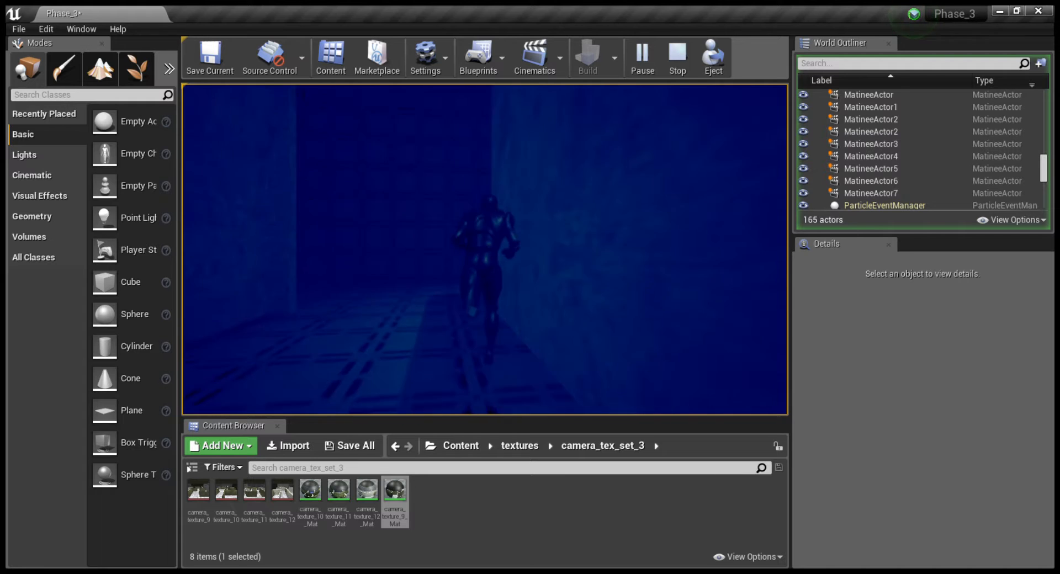
key("w")
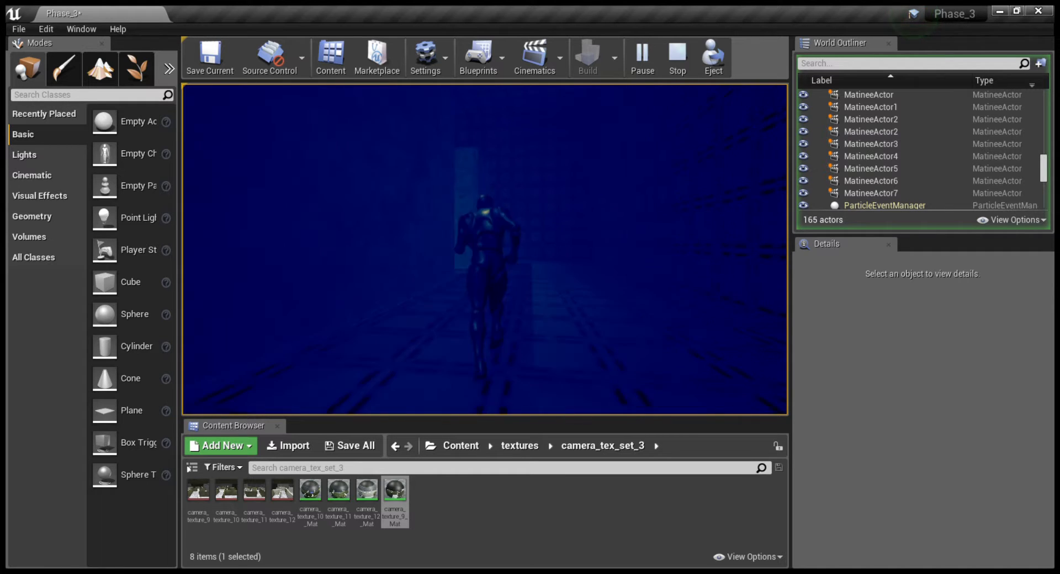
key("w")
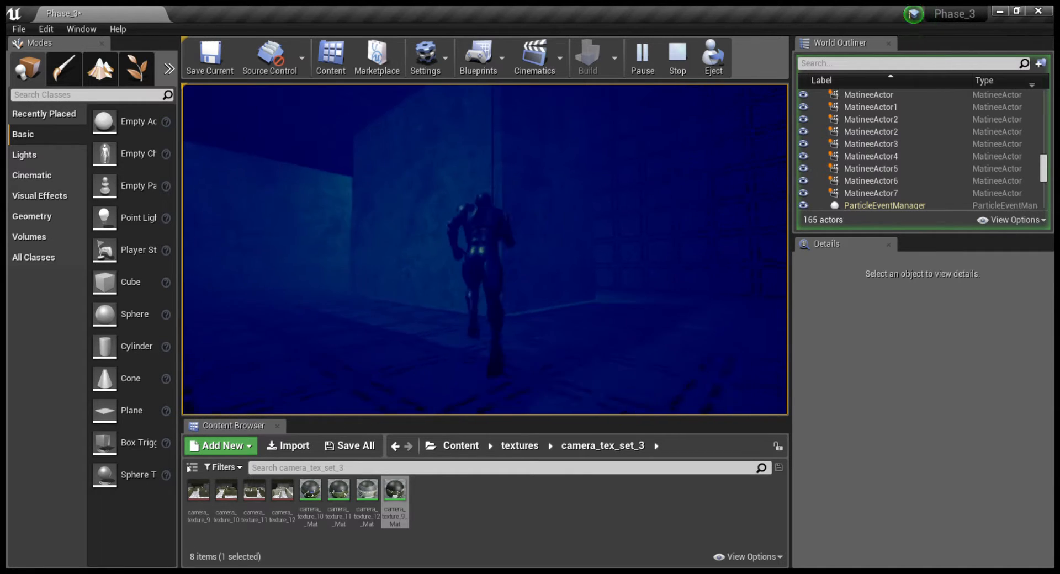
key("w")
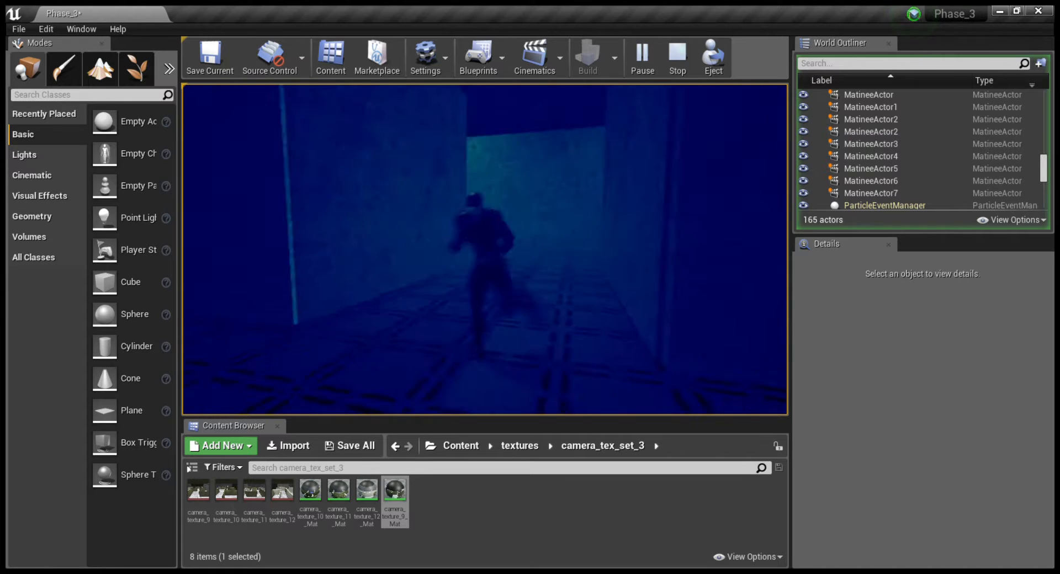
key("w")
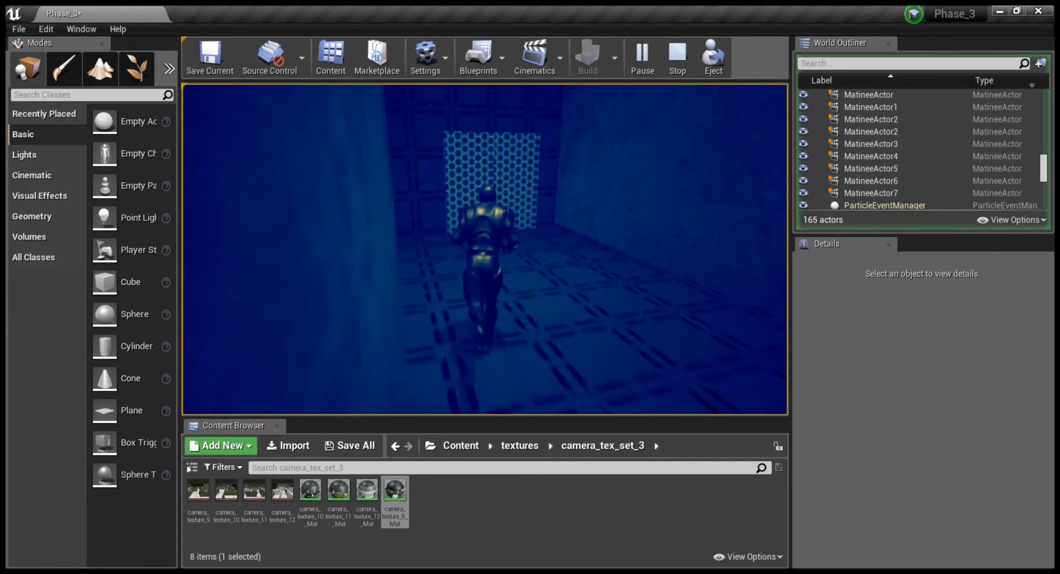
key("w")
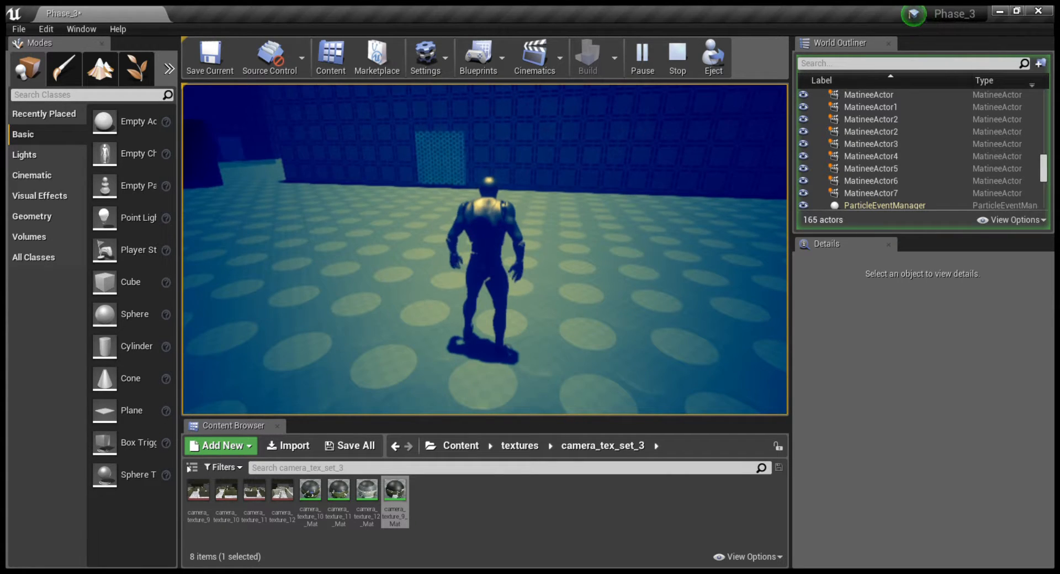
key("Escape")
Select the door trigger in front of the sliding door to inspect its settings, and look back across the hall.
mouse_move(484, 248)
right_mouse_down()
mouse_move(433, 204)
mouse_move(455, 208)
mouse_move(467, 254)
right_mouse_up()
key("w")
left_click(540, 232)
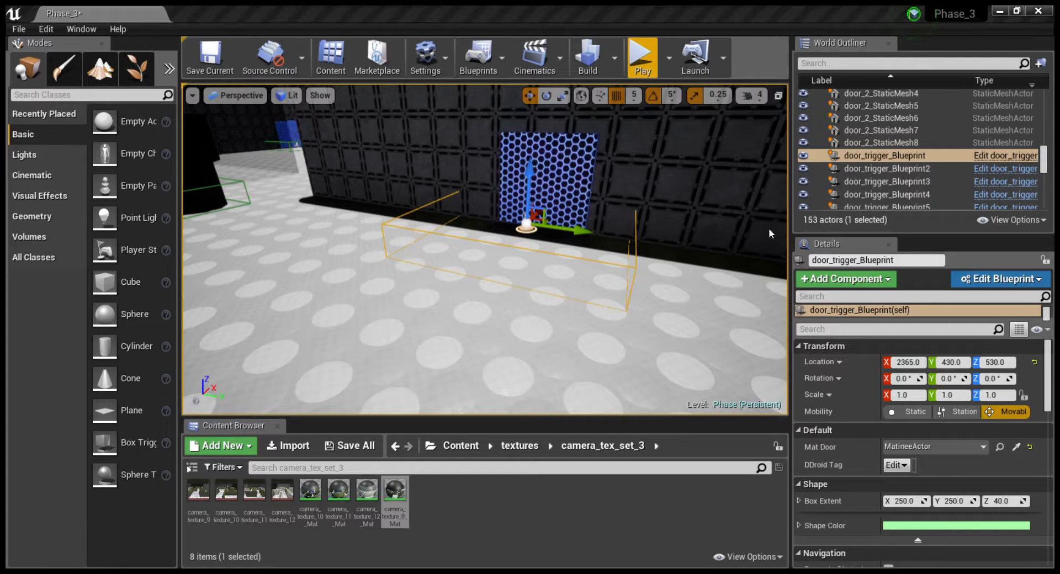
right_click_drag(604, 322, 450, 275)
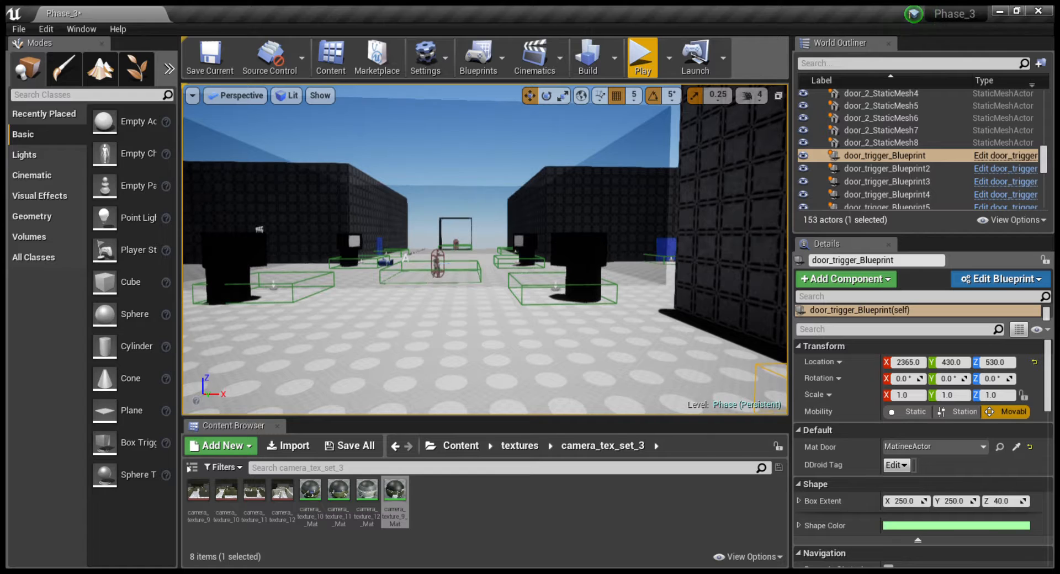